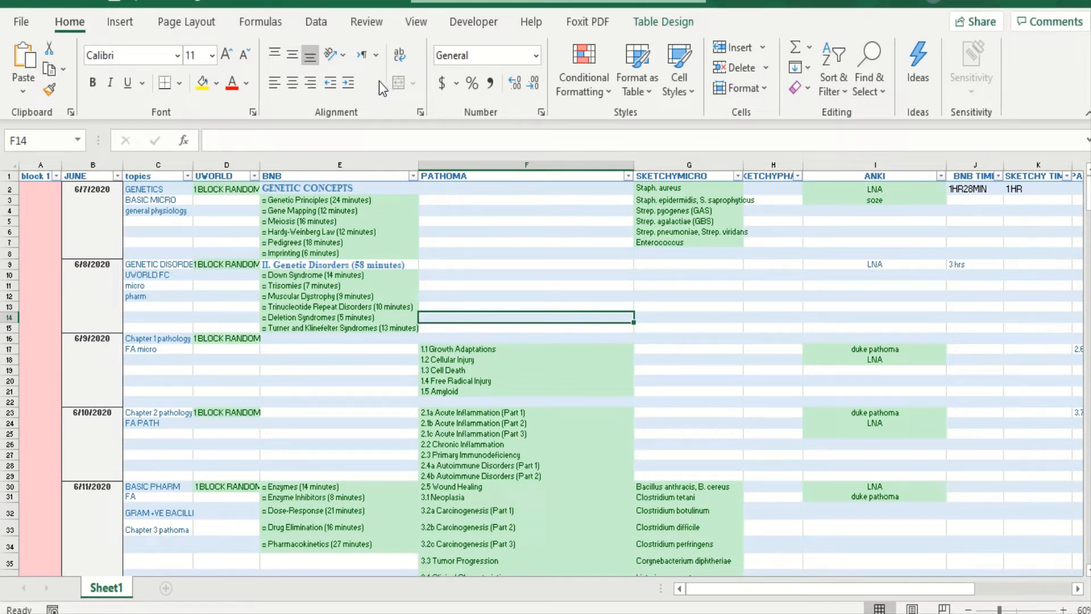
- Switch to the study schedule document in WordPad and place the cursor in the "1.order of topics" heading
mouse_move(572, 613)
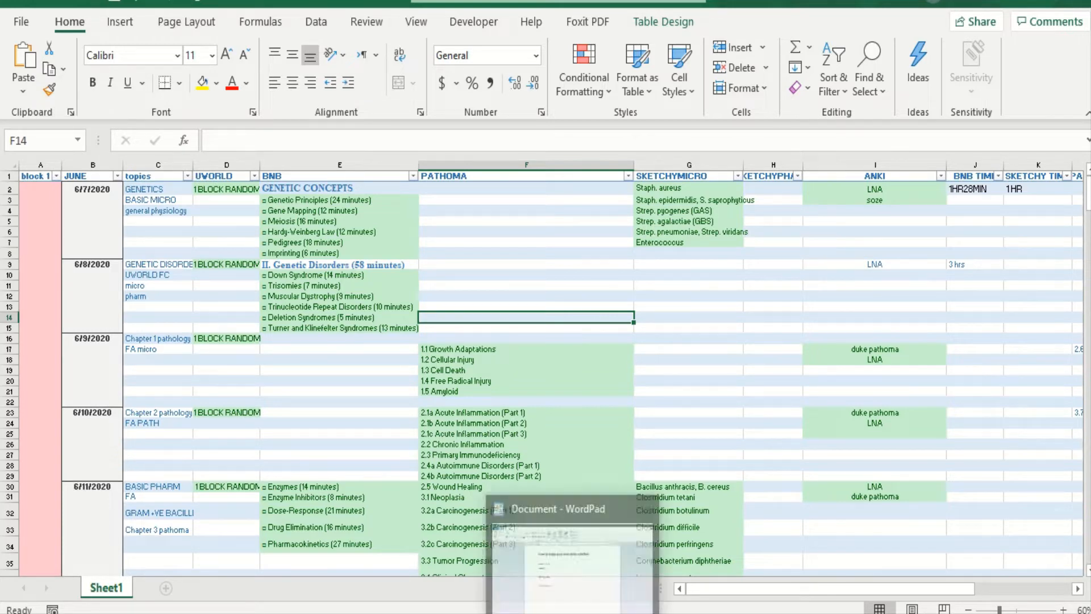
left_click(572, 613)
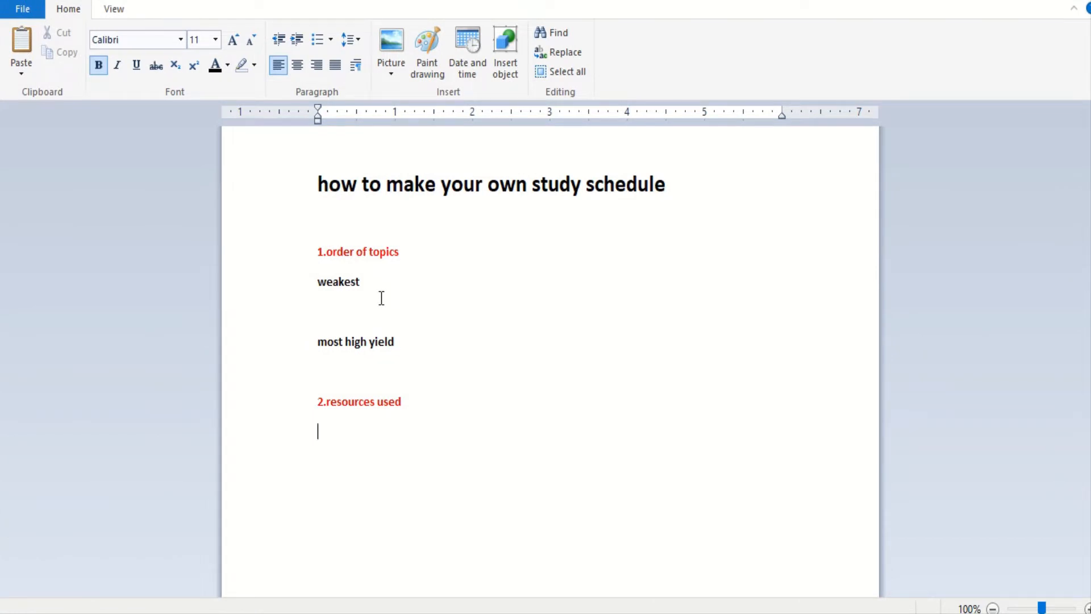
left_click(361, 266)
- Switch to the my plan block 2 workbook in Excel and examine its topics, UWORLD and BNB columns
mouse_move(427, 585)
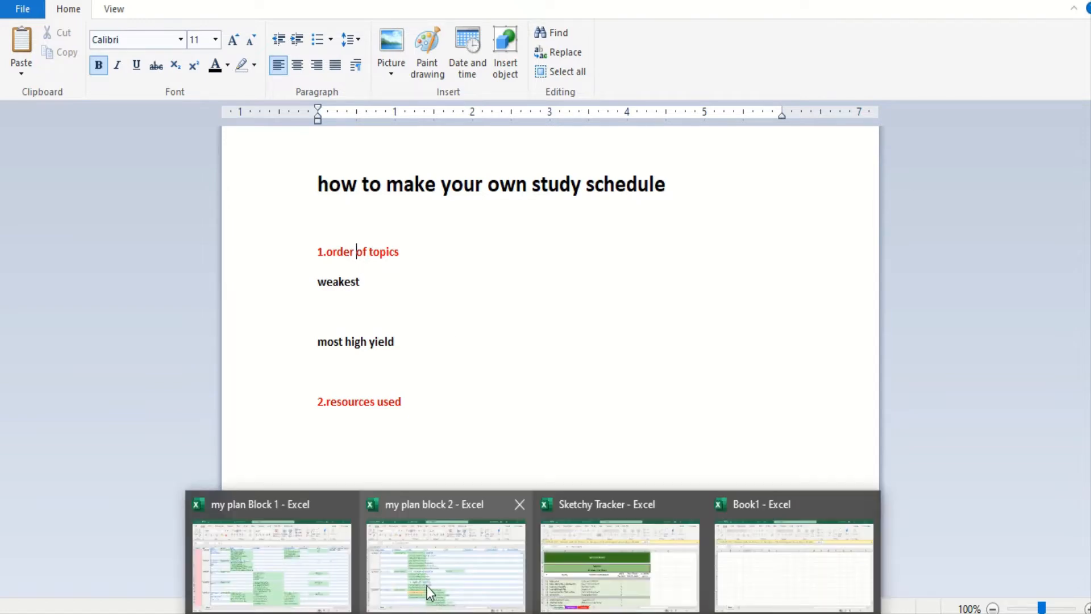
left_click(439, 566)
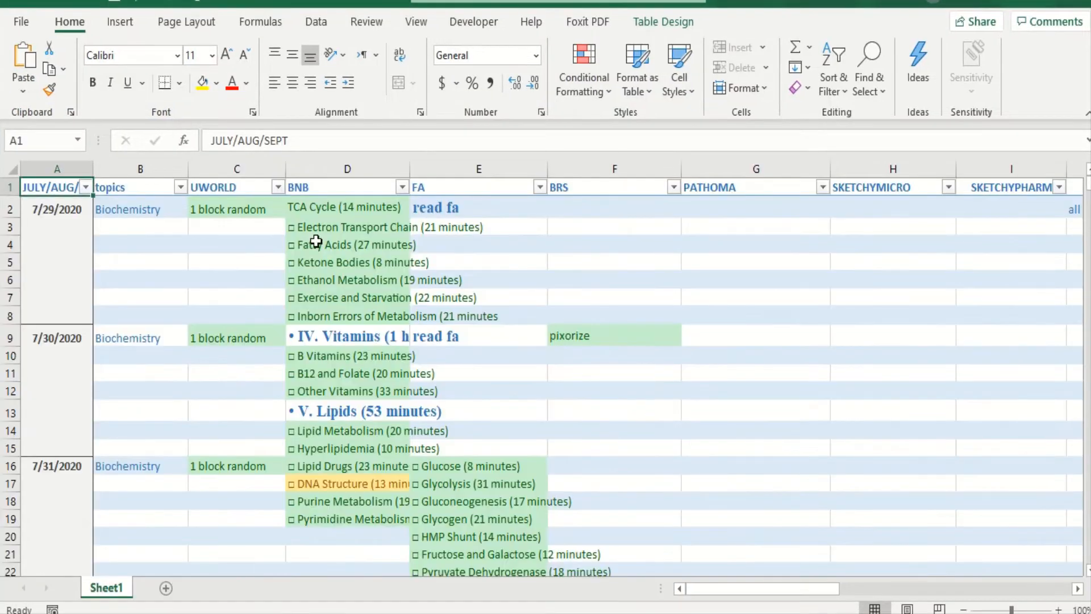
left_click(320, 293)
left_click(315, 230)
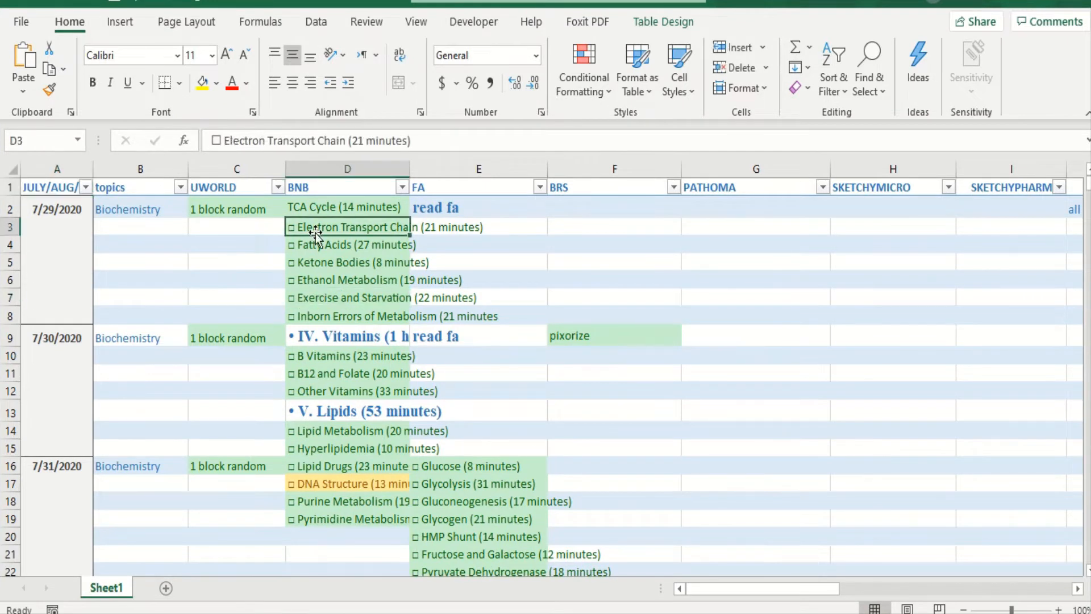
left_click(149, 187)
left_click(216, 188)
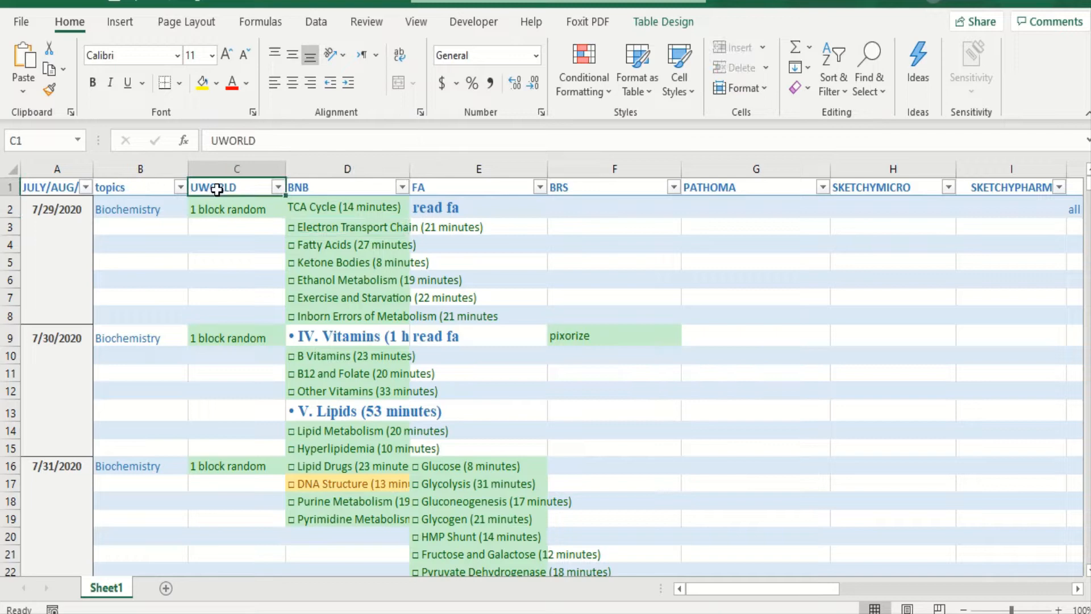
left_click(315, 190)
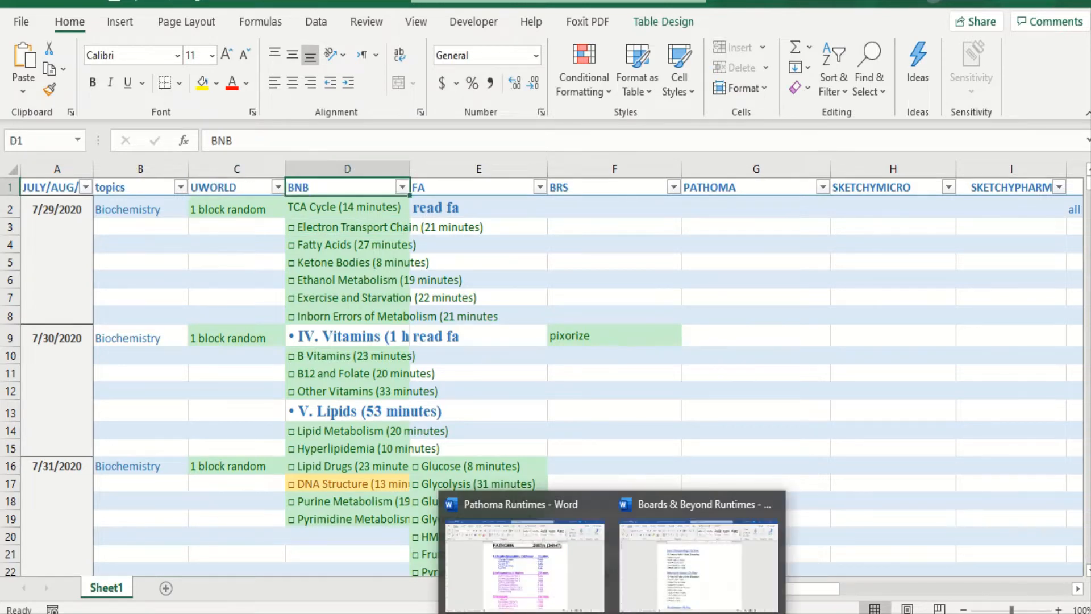
- Return to the WordPad schedule document, then bring up the my plan Block 1 workbook in Excel for review
left_click(592, 582)
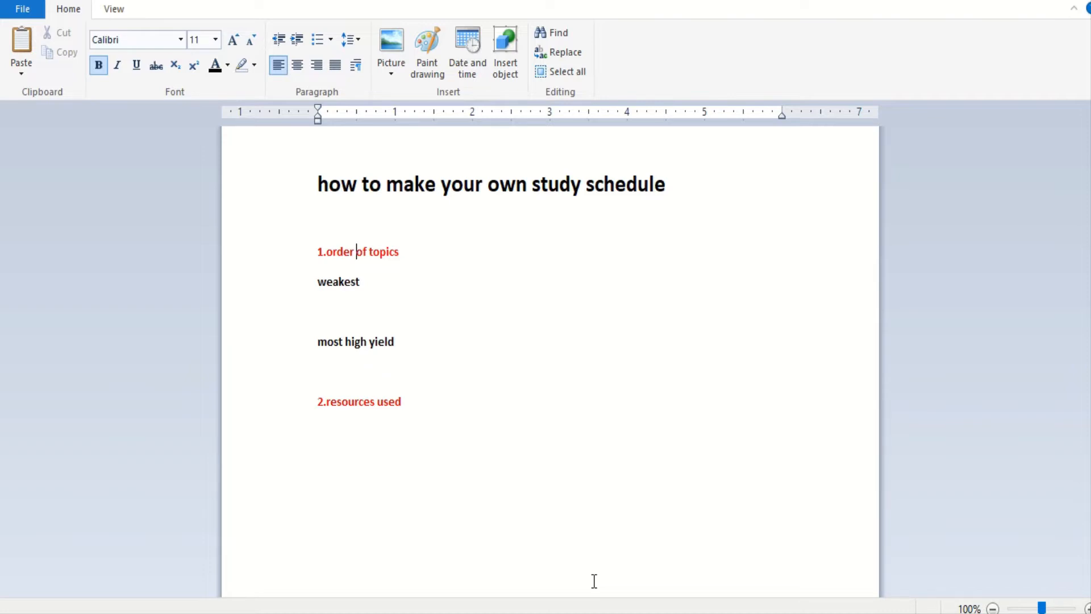
left_click(327, 320)
mouse_move(480, 611)
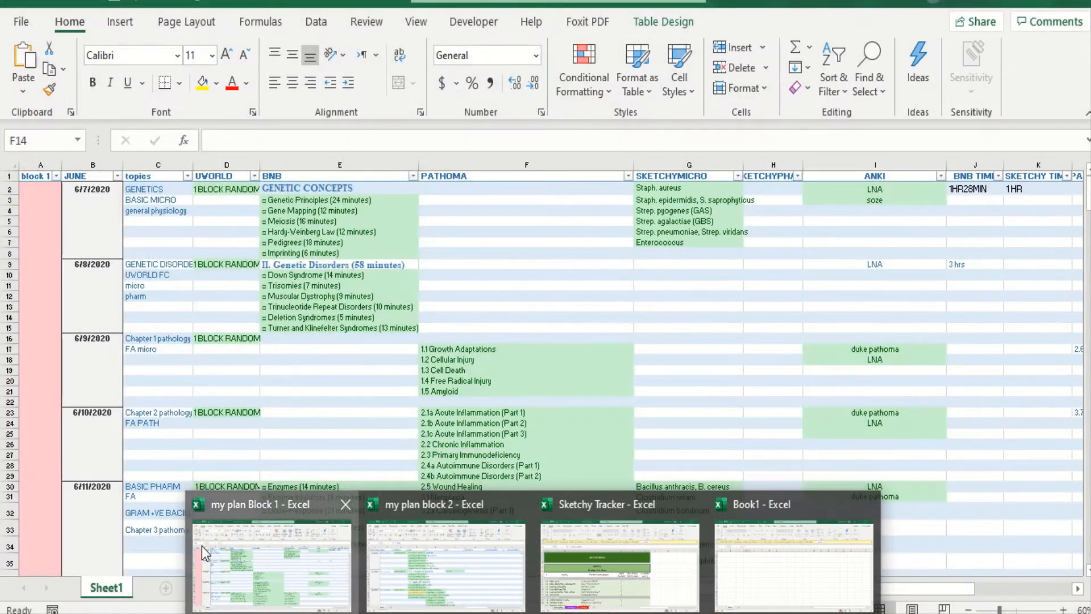
left_click(203, 547)
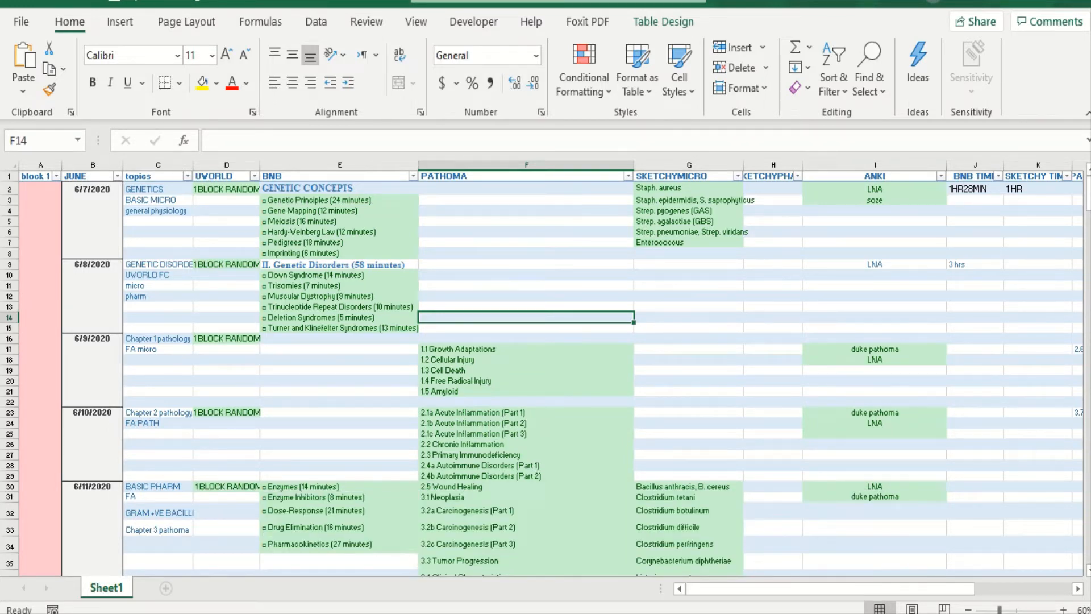
- In the WordPad document, list "cardio" and "pulm" on separate lines under "most high yield"
left_click(572, 613)
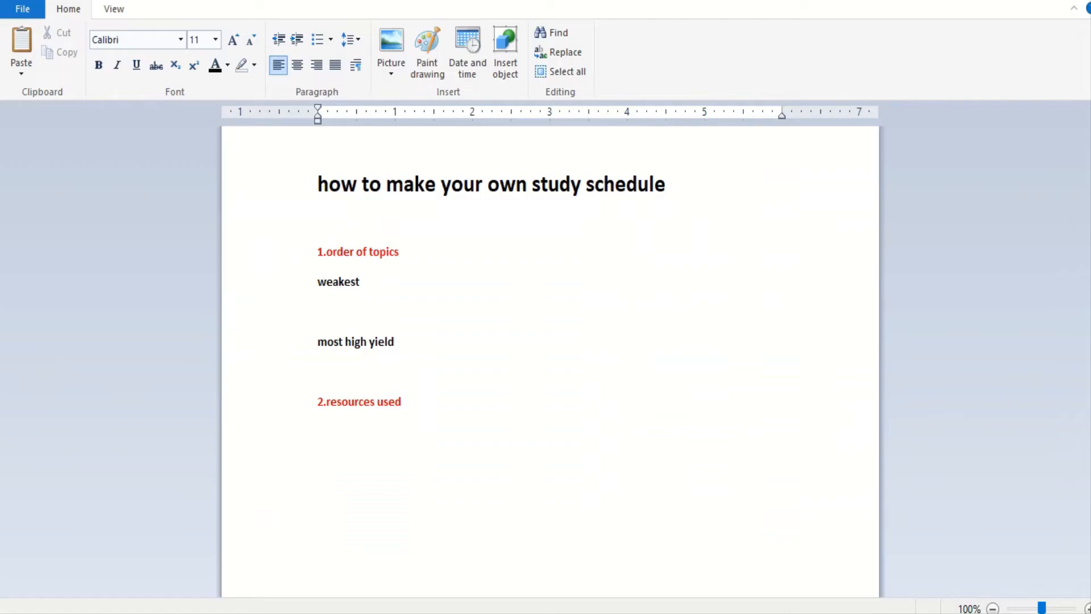
left_click(352, 447)
type("cardio")
key("Return")
type("pulm")
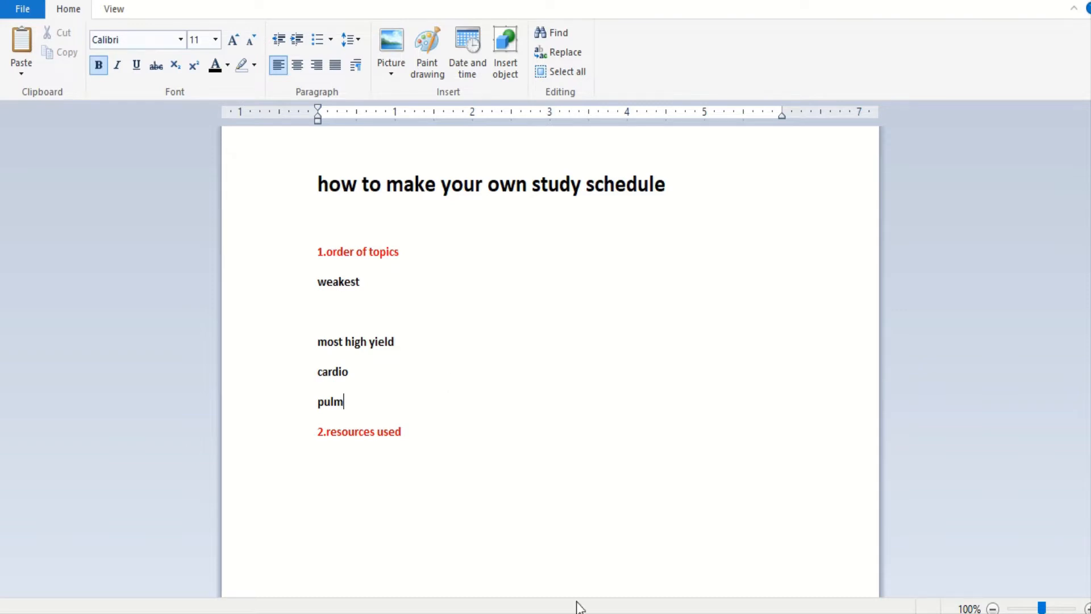
- Look over the dated topics in the my plan Block 1 workbook in Excel
mouse_move(574, 611)
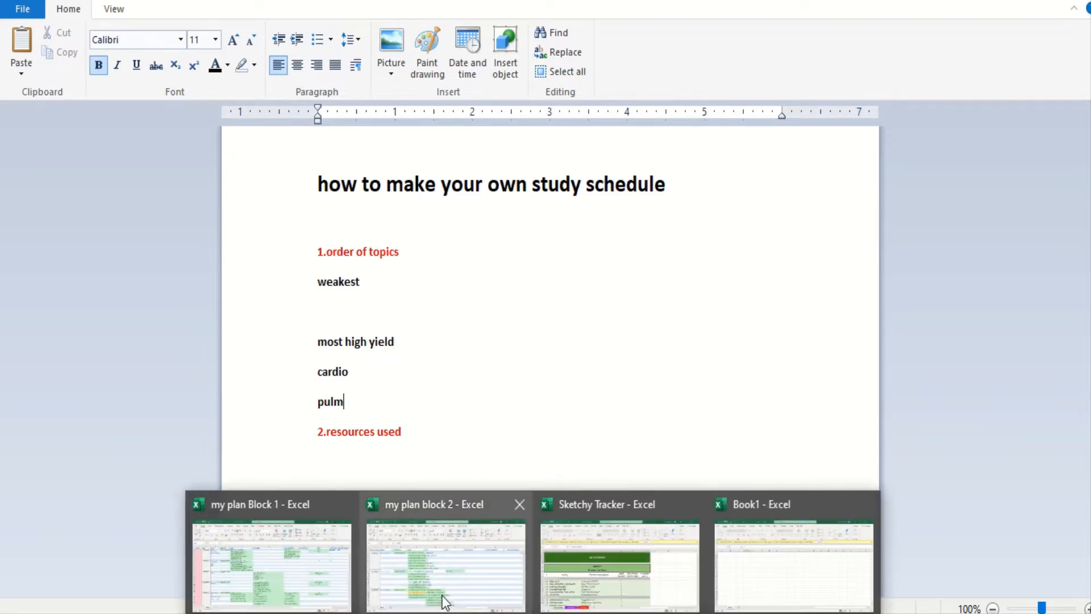
left_click(298, 558)
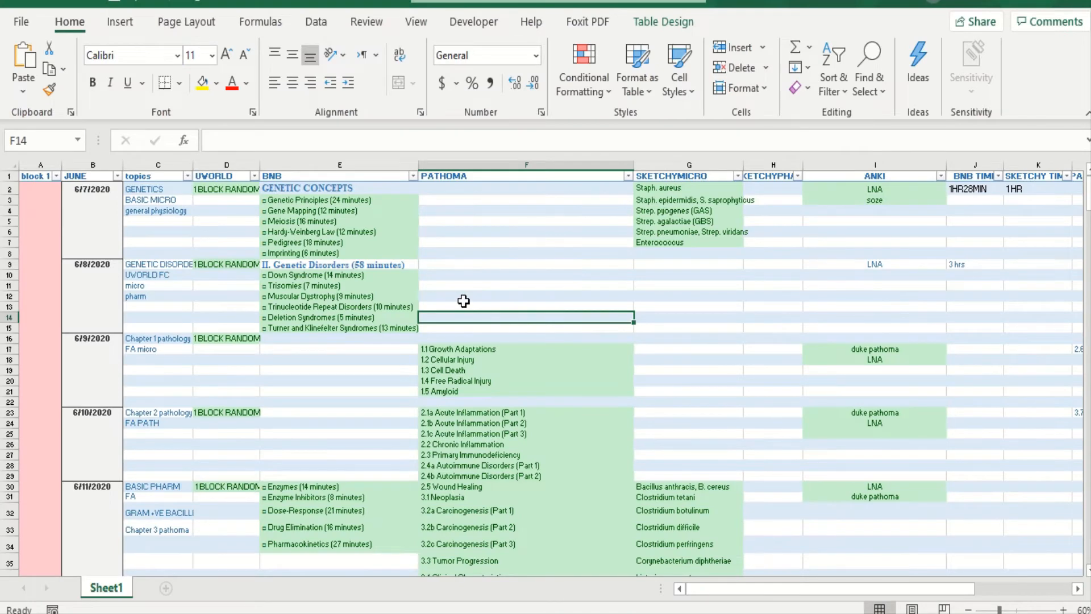
scroll(463, 301, "down", 2)
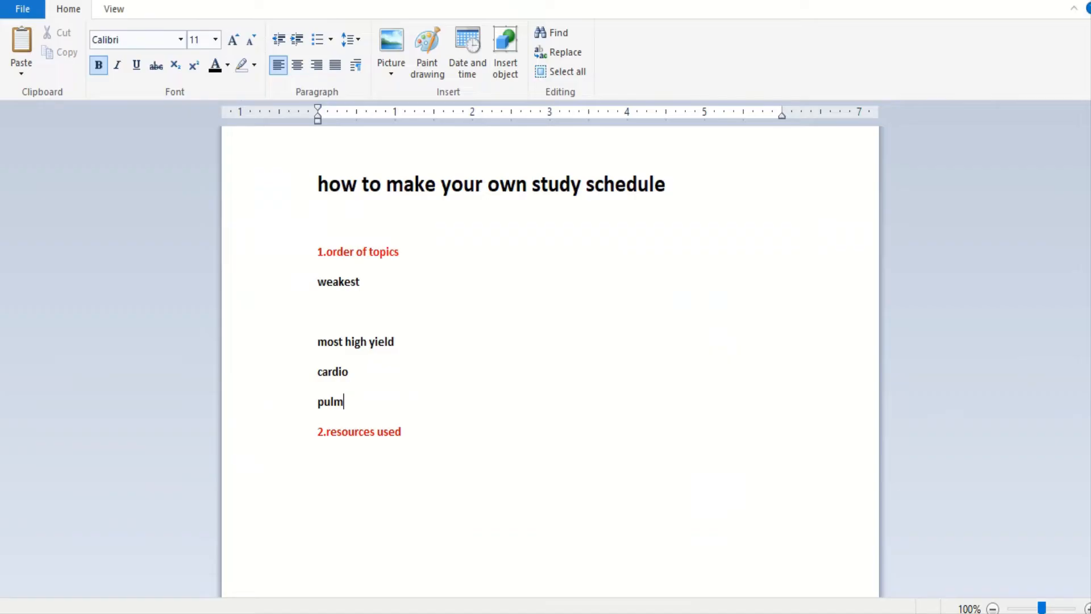
- Back in the WordPad document, add "pathoma ch 1-3" on a new line below "pulm"
key("Return")
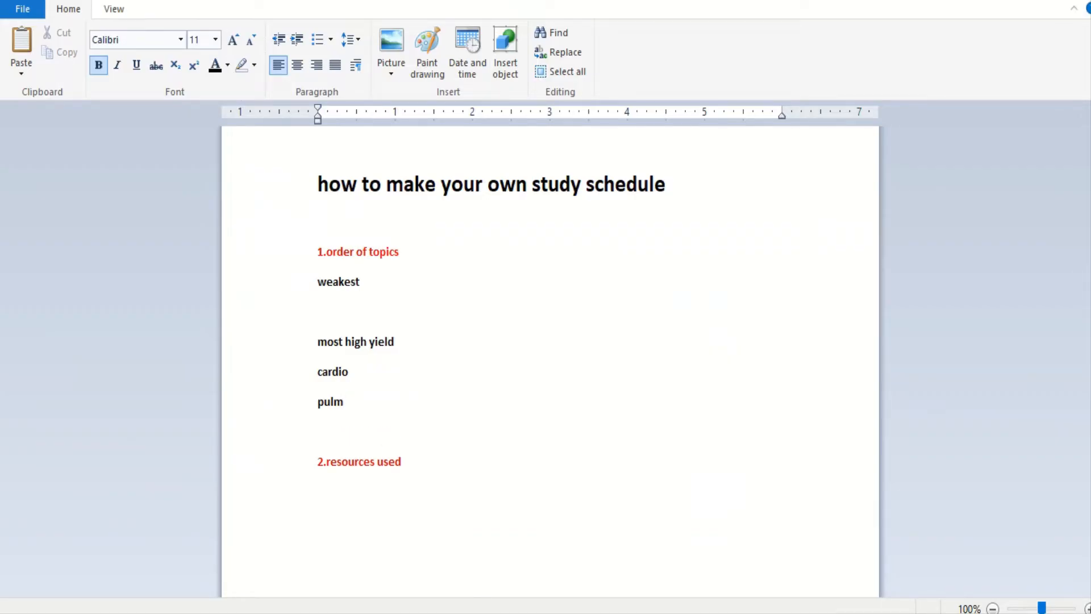
type("pathoma ch 1-3")
- List "genetics", "cell biology" and "basic pahrm" on separate lines under "weakest"
left_click(322, 312)
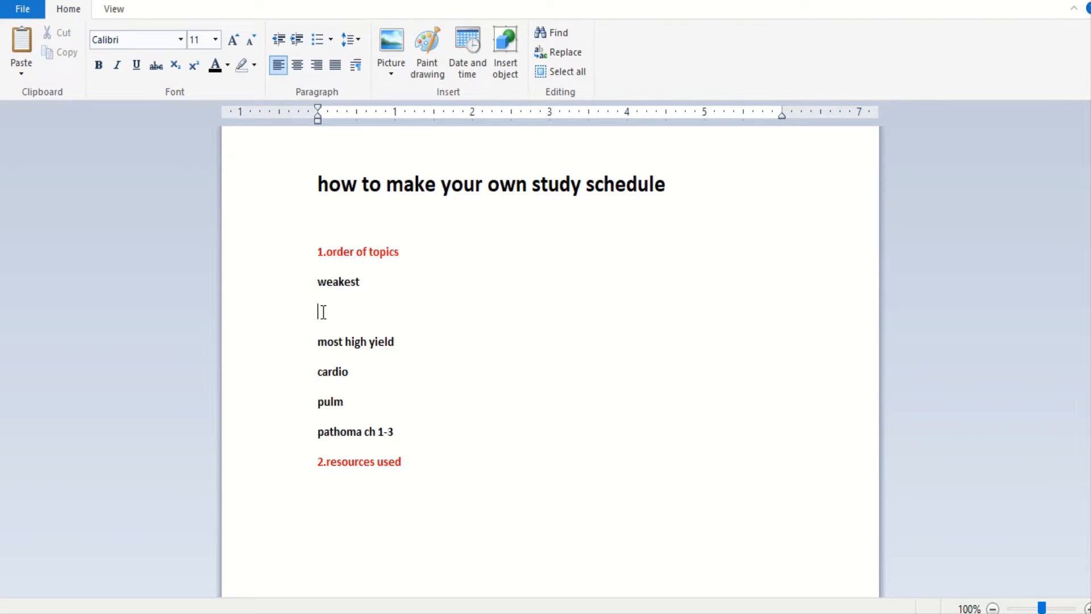
type("genetics")
key("Return")
type("cel")
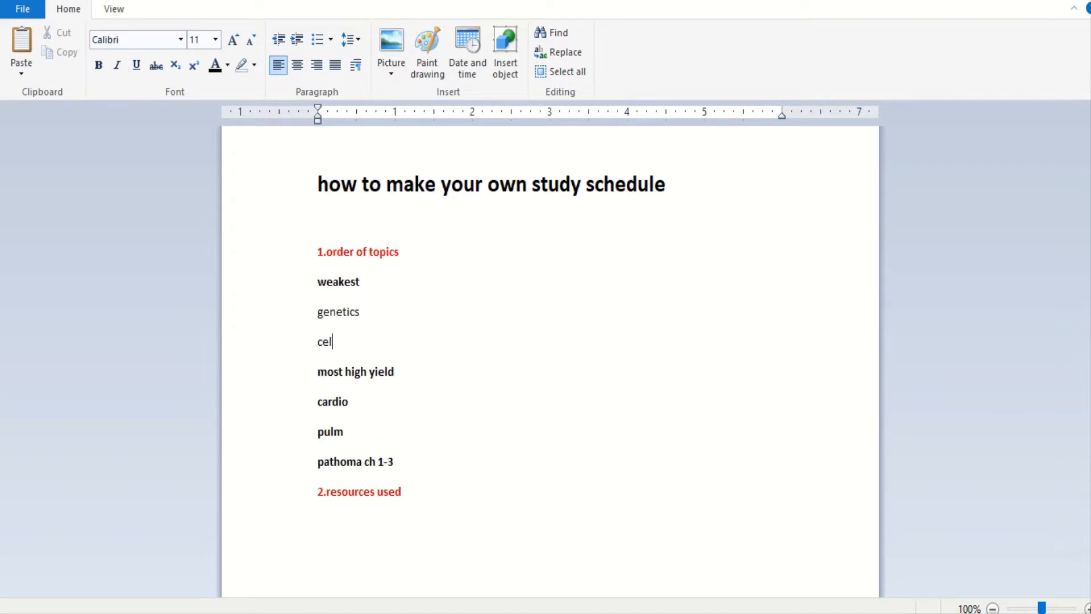
type("l biology")
key("Return")
type("basic pahrm")
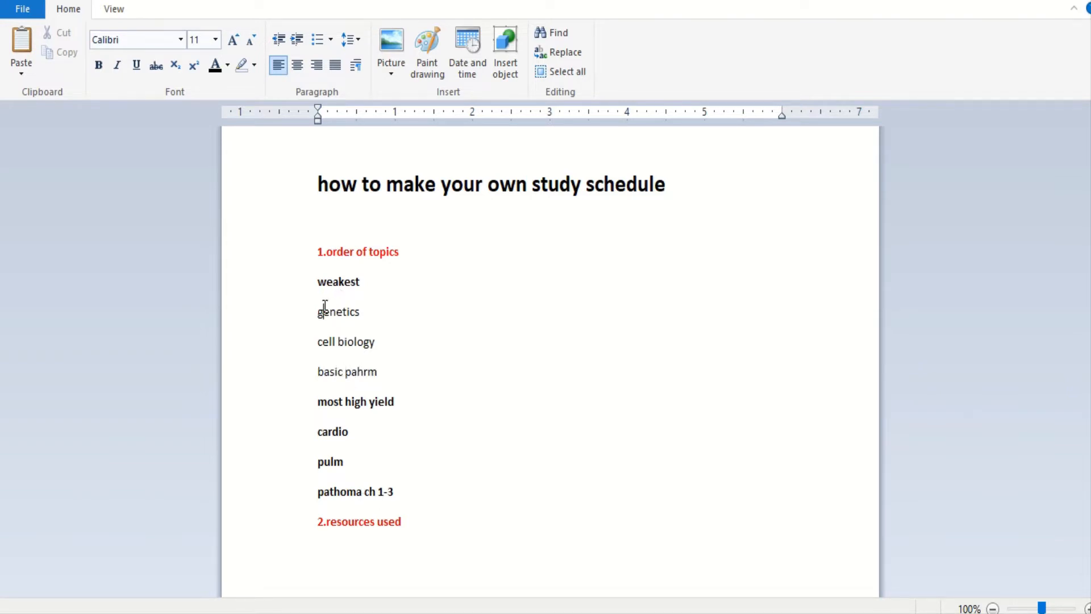
- Highlight the three topics under "weakest", then place the cursor on the empty line below "2.resources used"
left_click_drag(319, 310, 392, 372)
left_click(393, 373)
left_click(331, 552)
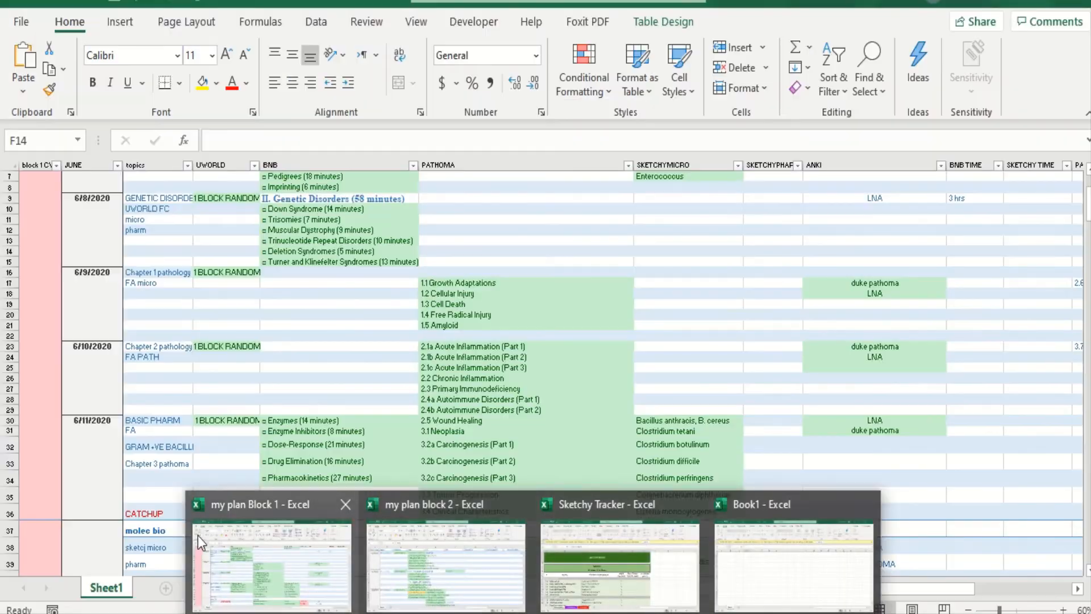
- Switch to the my plan Block 1 workbook in Excel and examine its resource columns, including UWORLD, BNB, PATHOMA and ANKI
left_click(197, 535)
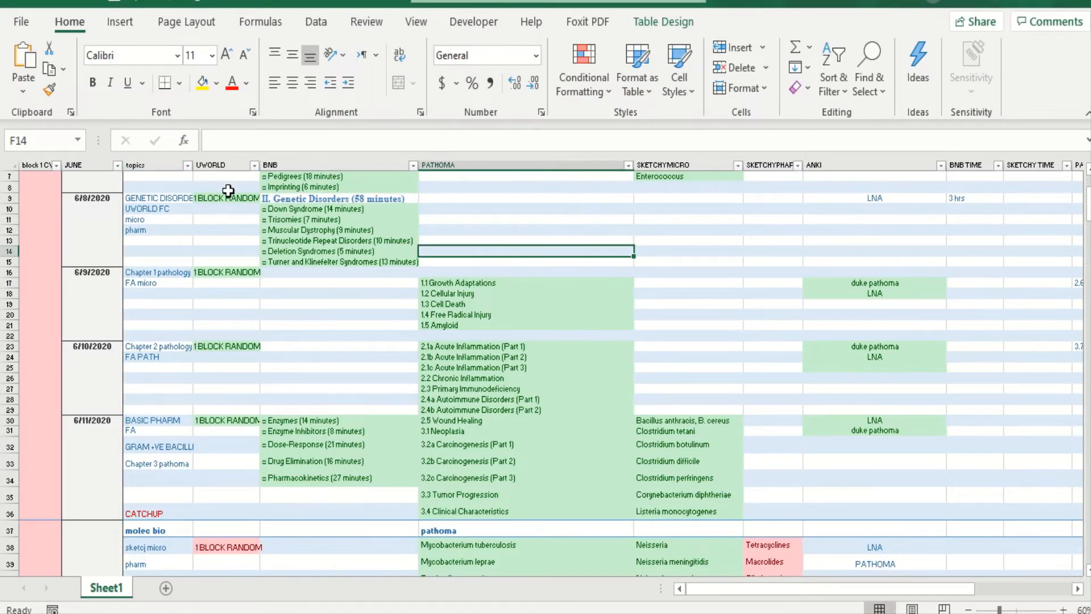
scroll(228, 190, "down", 2)
scroll(228, 190, "down", 1)
scroll(228, 190, "up", 5)
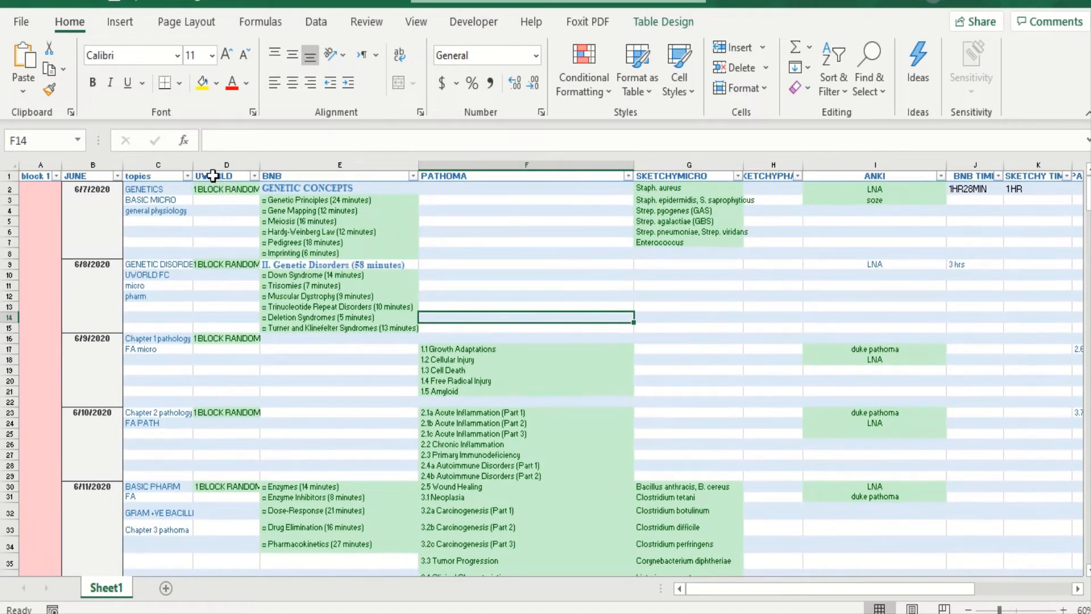
left_click(214, 176)
left_click(305, 176)
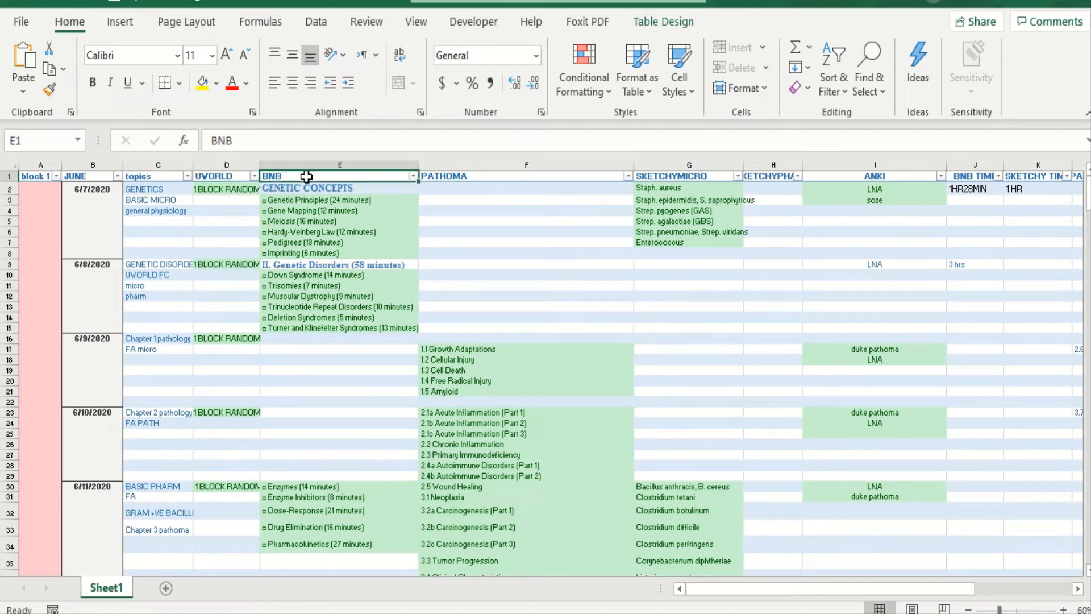
left_click(461, 185)
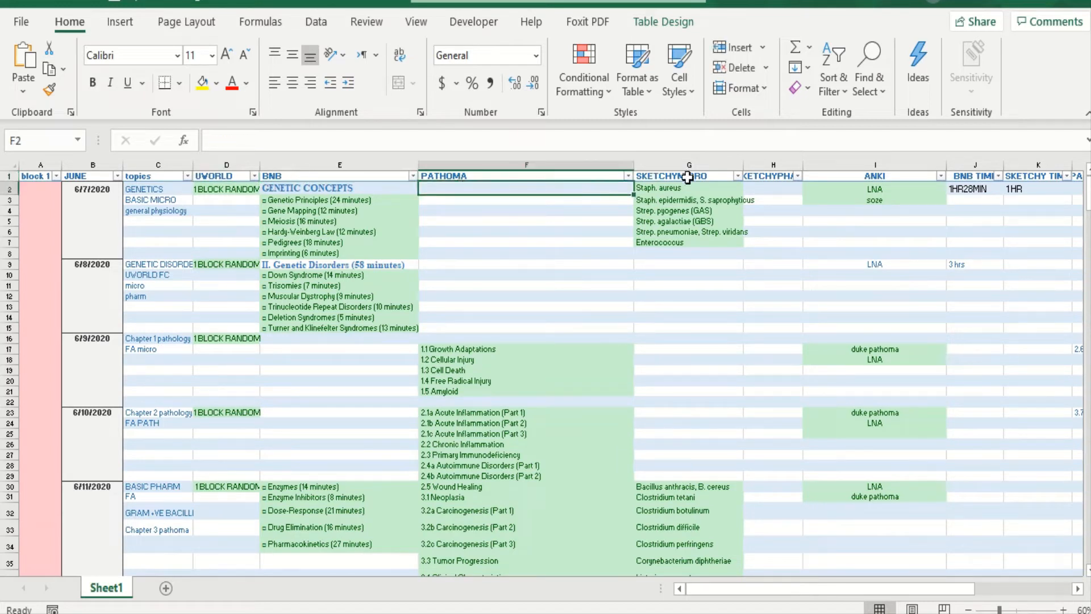
mouse_move(572, 613)
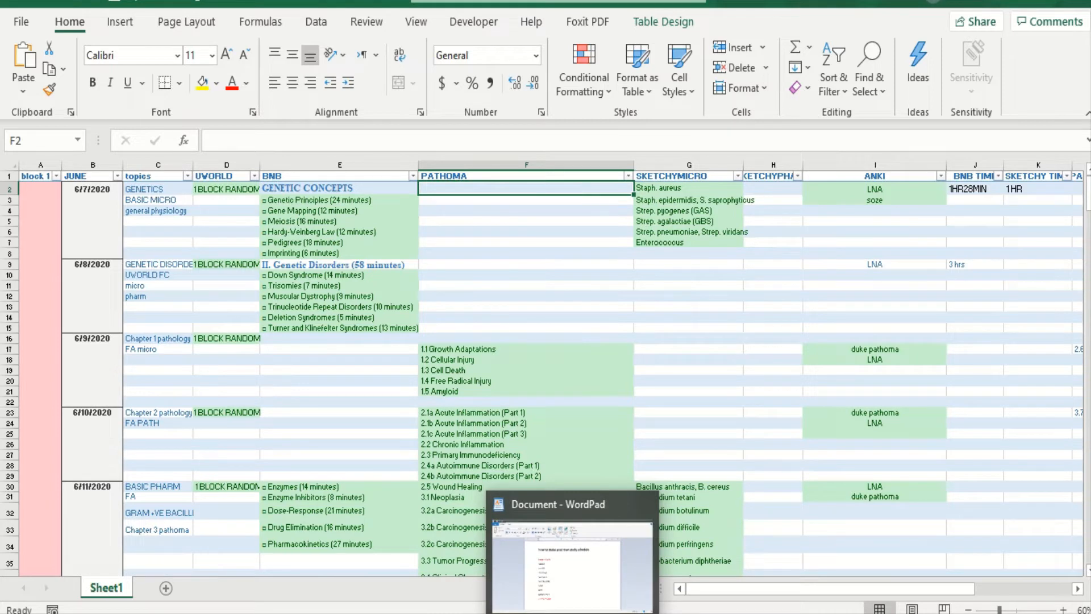
left_click(873, 177)
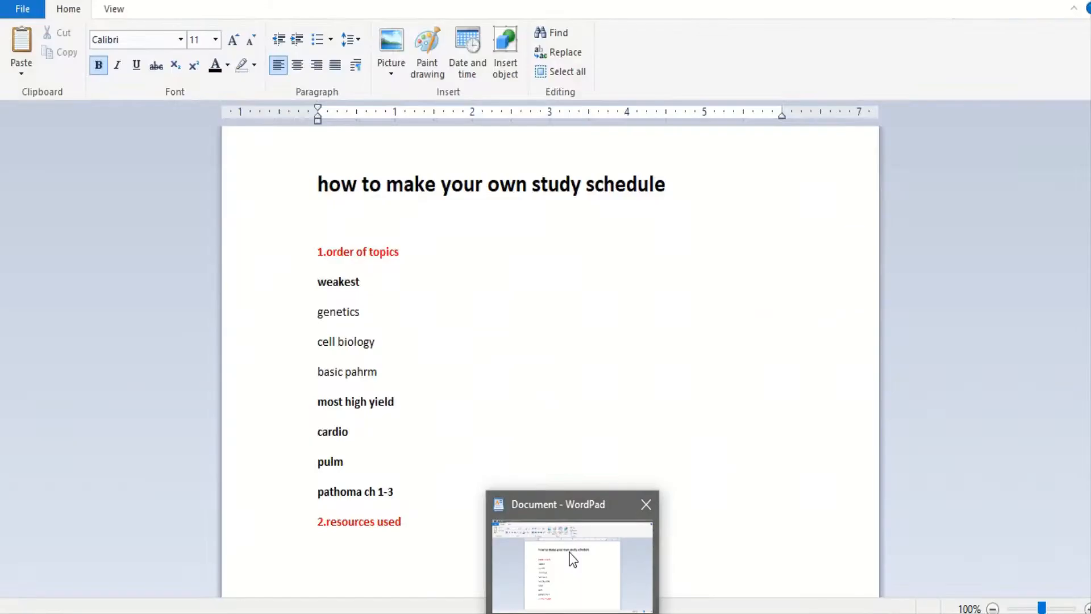
- In the WordPad document, list "bnb", "pathma", "anki", "sketchy" and "uworld" on separate lines under "2.resources used"
left_click(571, 556)
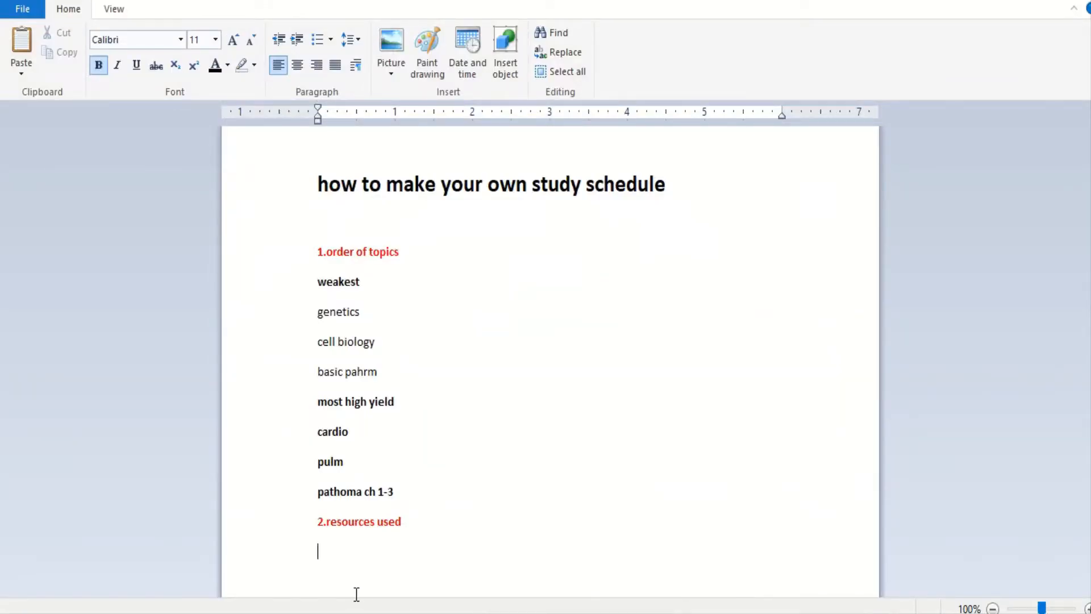
type("bnb")
key("Return")
type("pa")
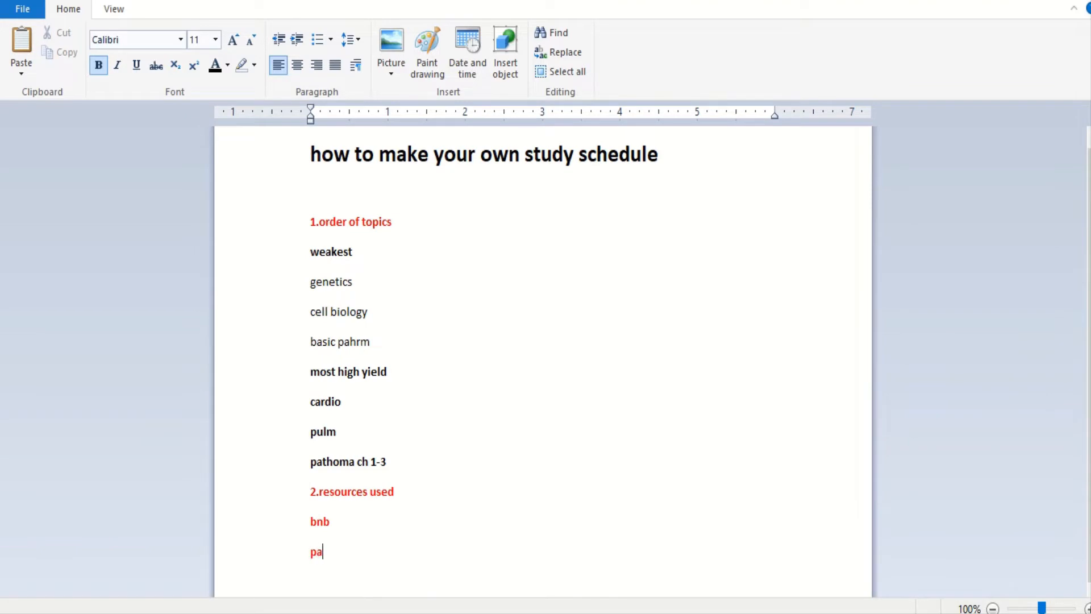
type("thma")
key("Return")
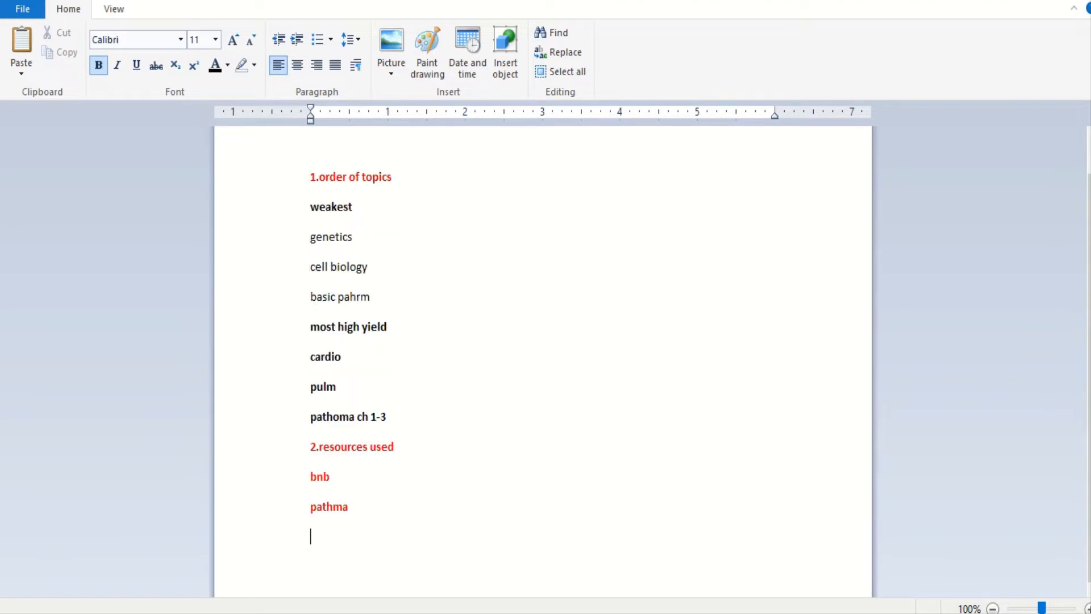
type("b")
key("BackSpace")
type("anki")
key("Return")
type("sketchy")
key("Return")
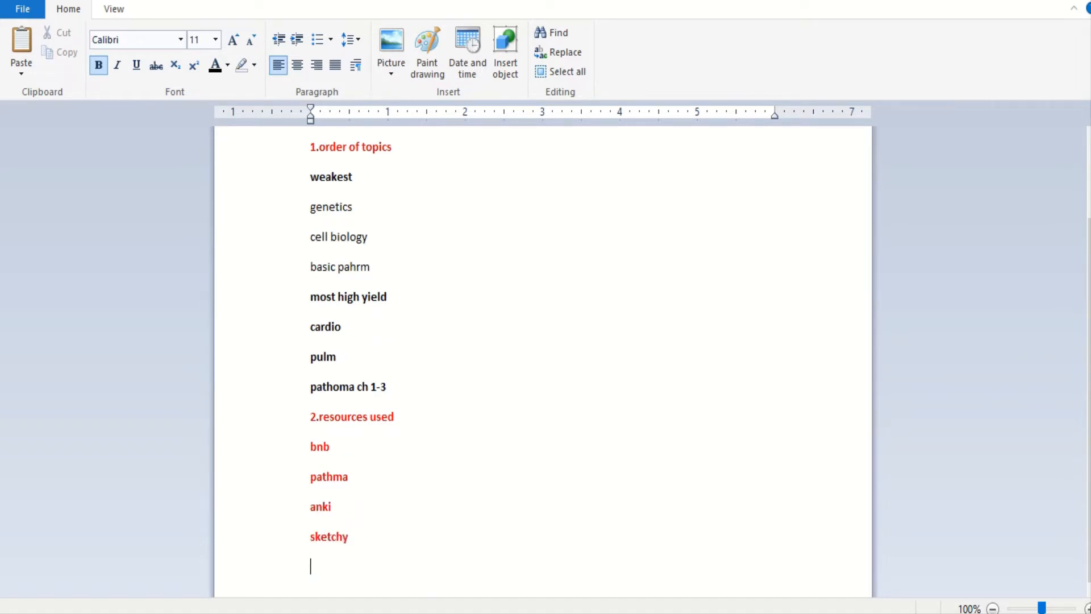
type("uworld")
- Switch to the Pathoma Runtimes document in Word and review the video lengths listed for its chapters
mouse_move(613, 613)
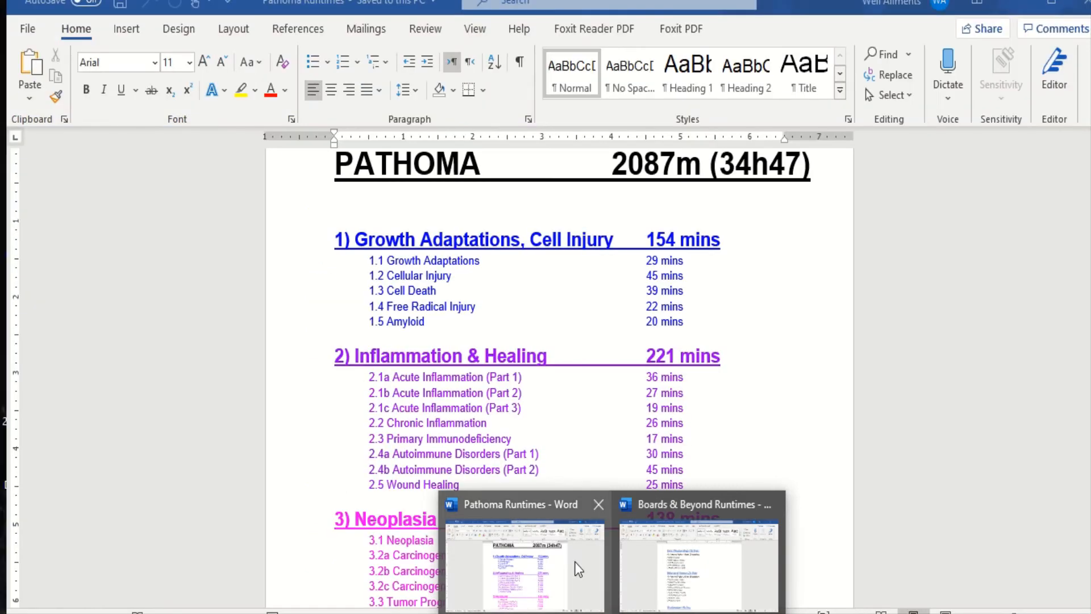
left_click(574, 562)
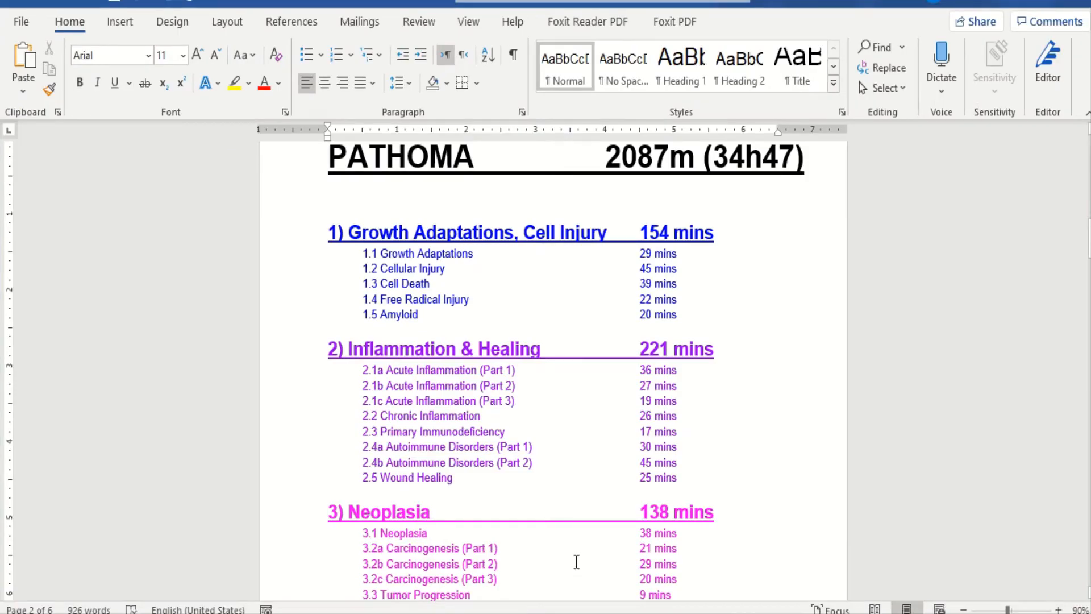
scroll(576, 561, "down", 10)
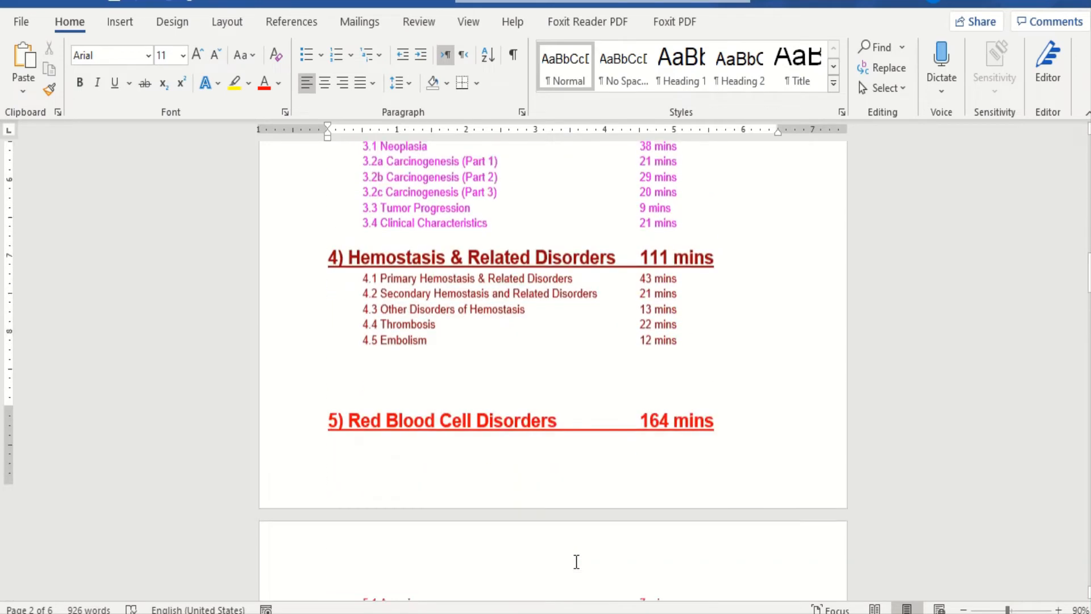
scroll(576, 562, "down", 10)
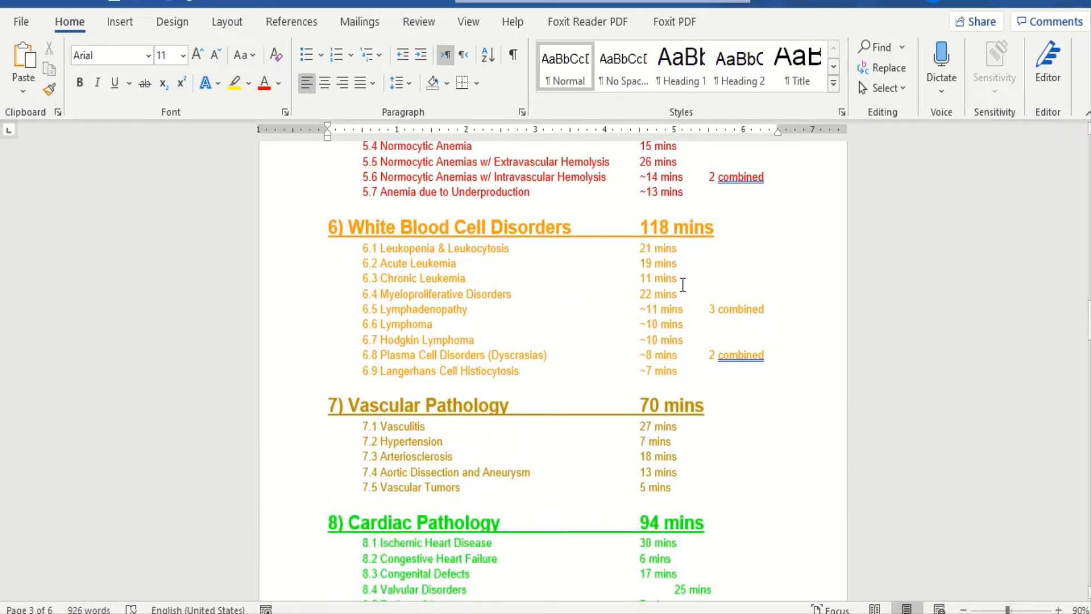
- Switch to the Boards & Beyond Runtimes document and review the video durations by subject, through Behavioral Science and Biochemistry
mouse_move(613, 613)
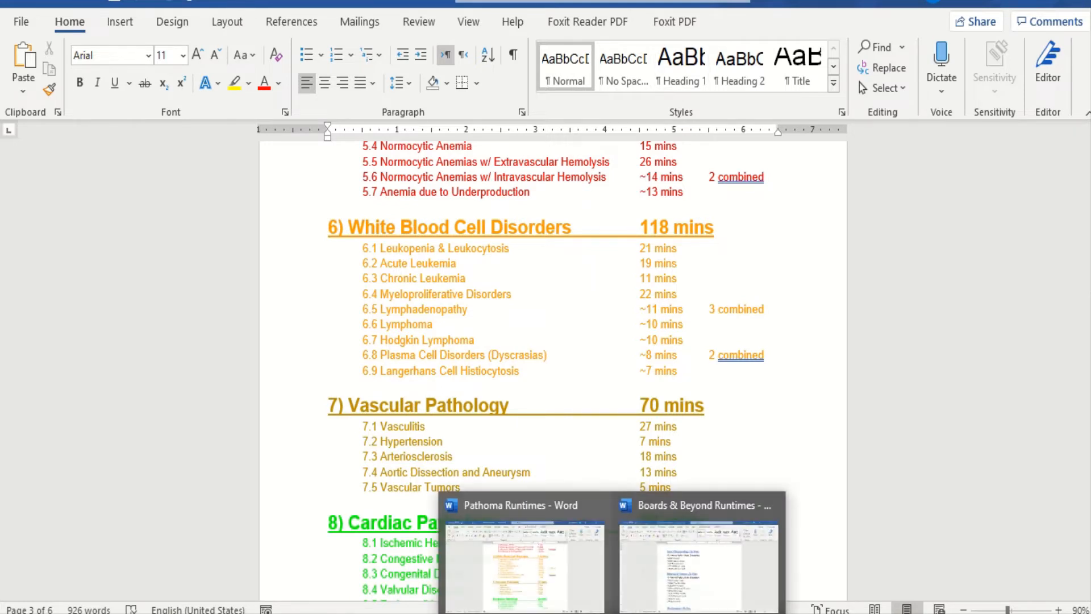
left_click(675, 494)
scroll(563, 360, "down", 2)
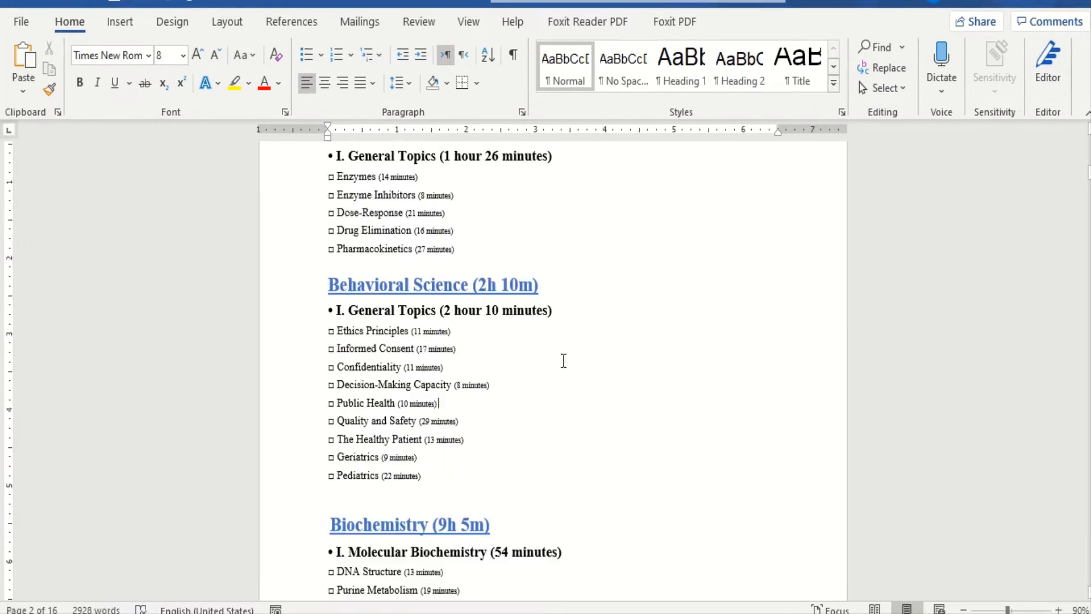
scroll(563, 361, "down", 5)
- Switch to the Sketchy Tracker workbook in Excel and examine the video lengths on the SketchyMicro and SketchyPharm sheets
mouse_move(535, 613)
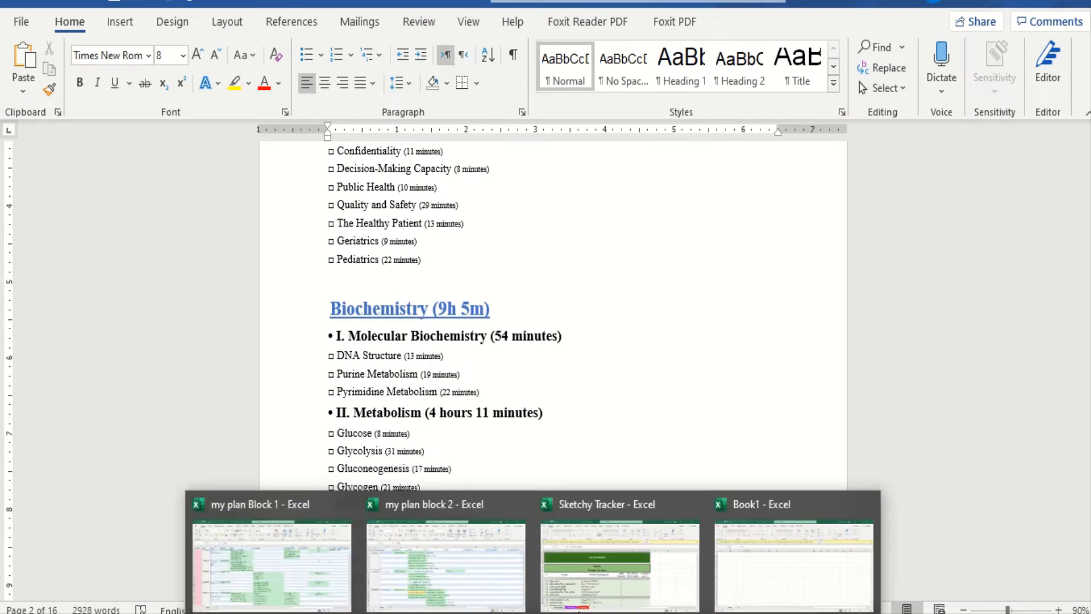
left_click(643, 564)
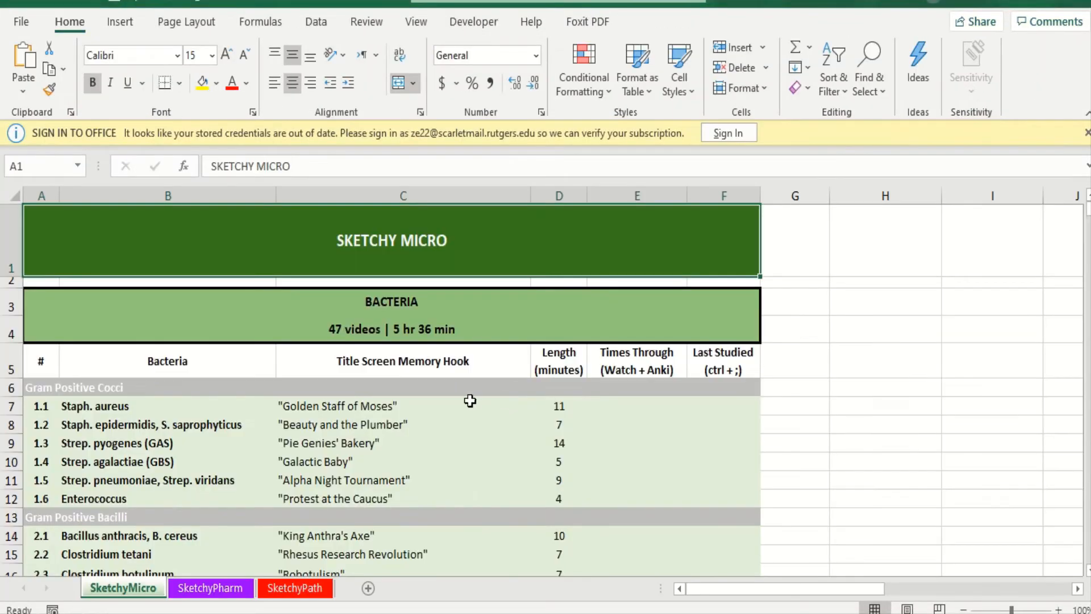
scroll(433, 456, "down", 12)
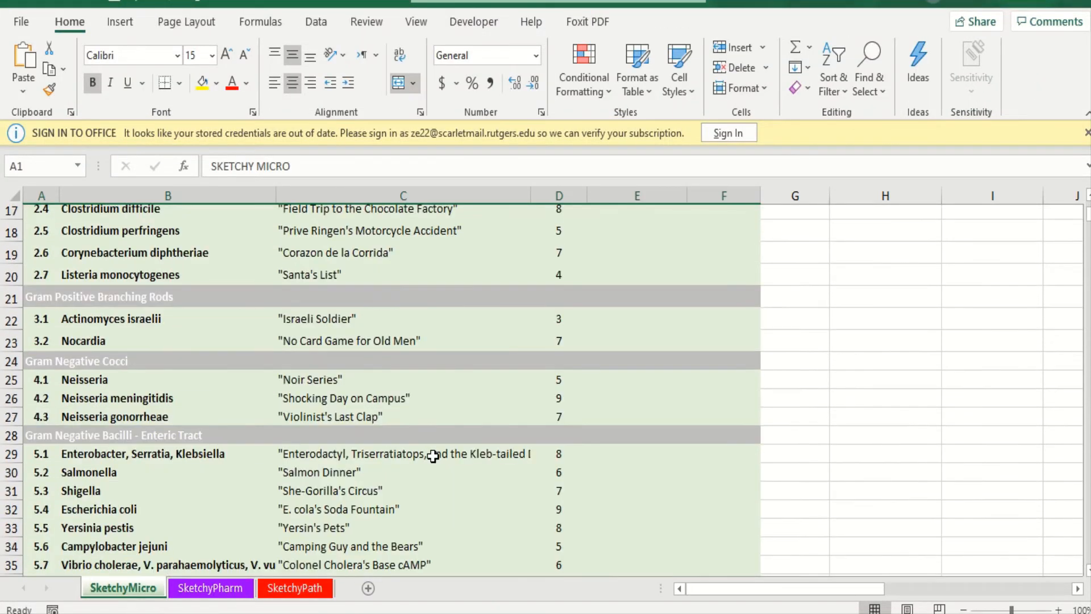
left_click(211, 587)
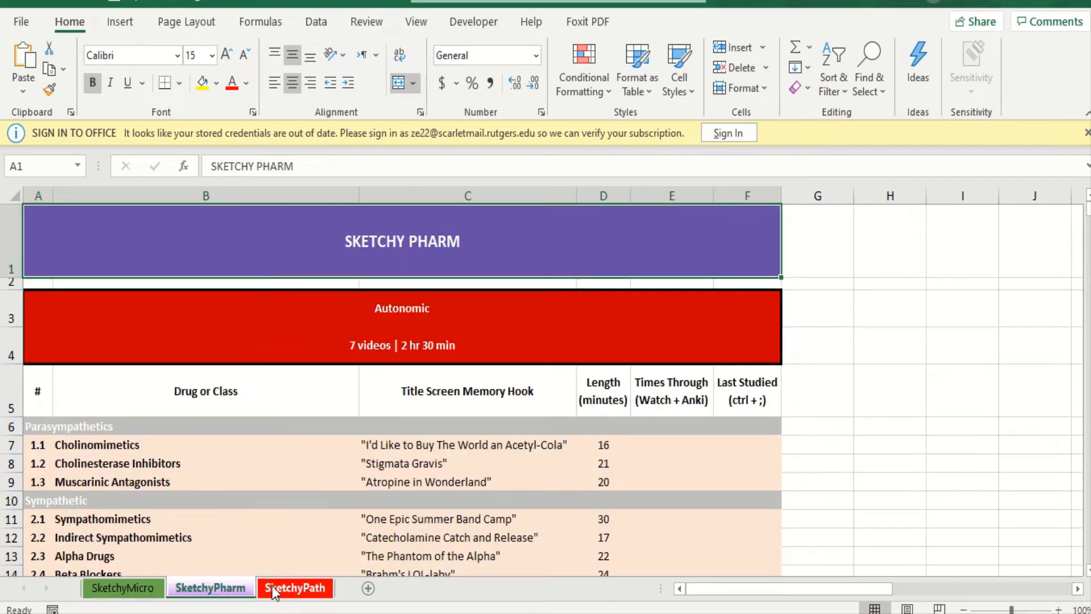
left_click(151, 587)
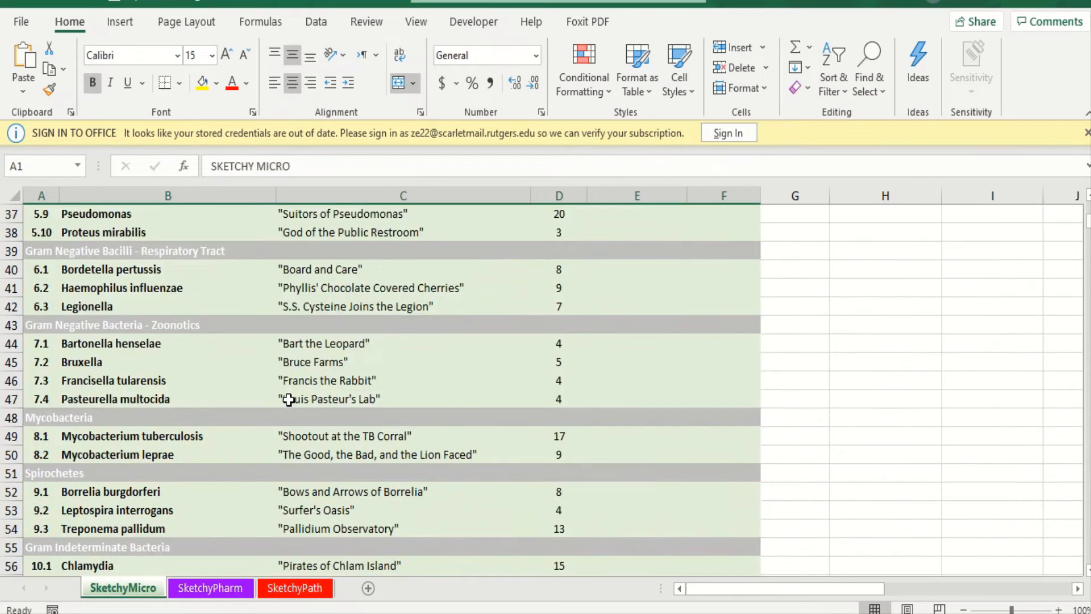
scroll(289, 399, "down", 1)
scroll(289, 399, "up", 2)
scroll(288, 399, "up", 5)
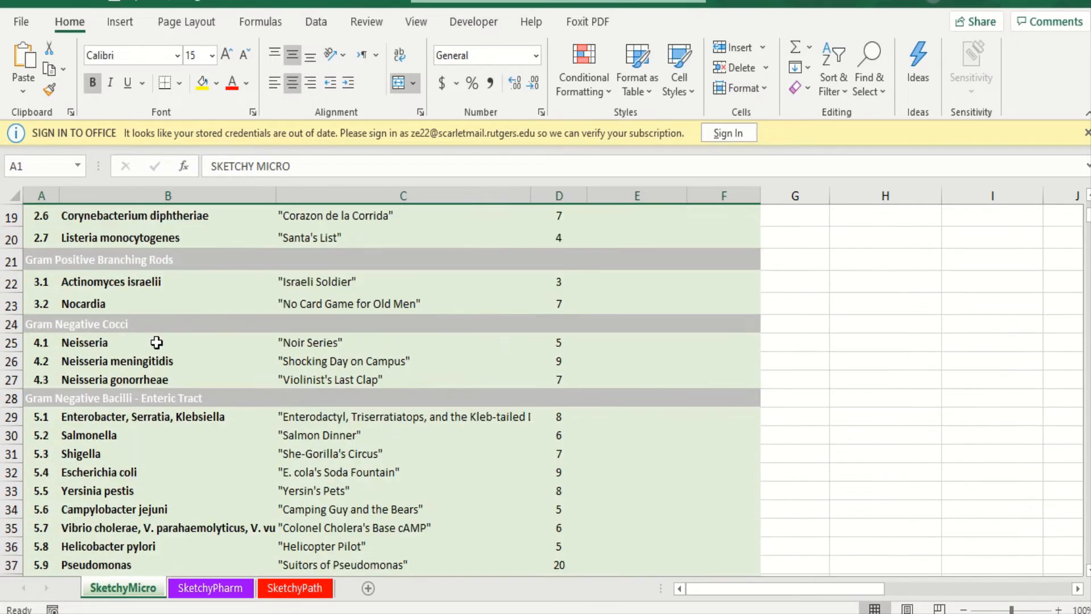
- Highlight the Gram Positive Branching Rods section on the SketchyMicro sheet, then select the Nocardia cell
left_click(66, 285)
left_click_drag(29, 254, 67, 300)
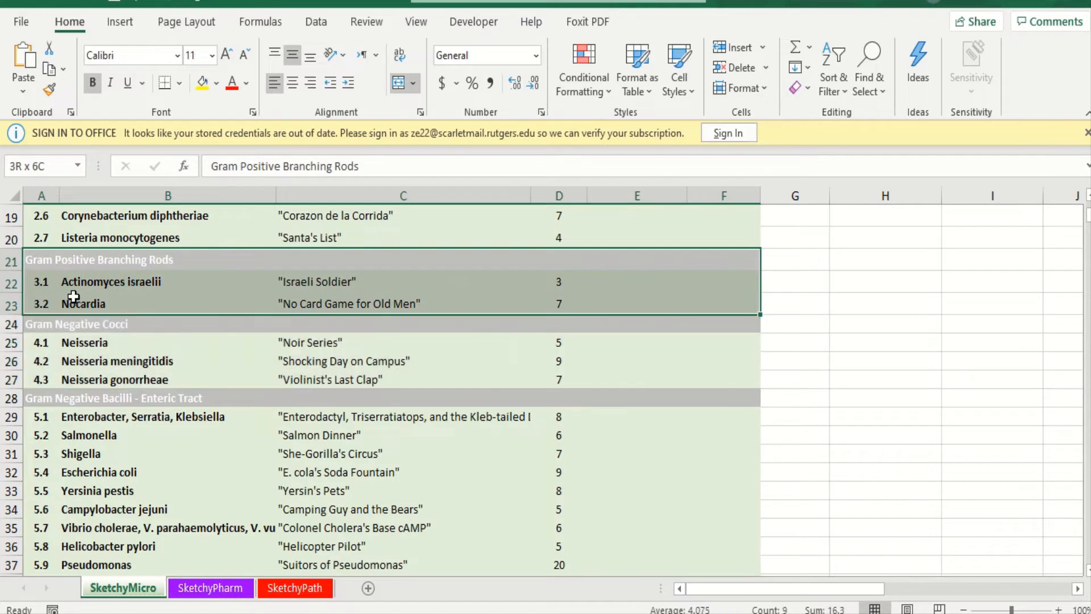
left_click(69, 298)
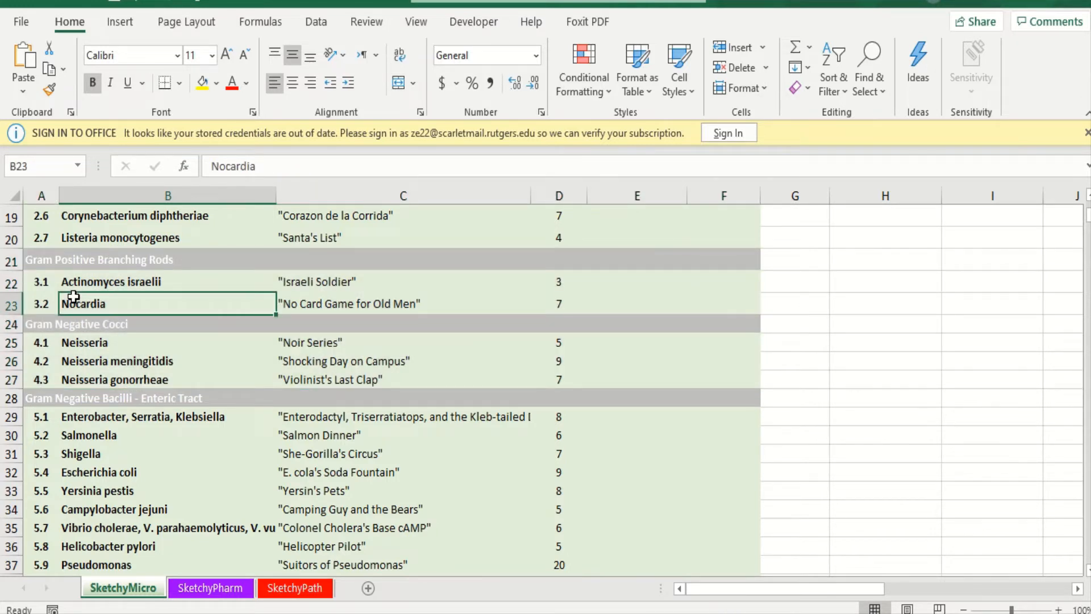
- Switch to the blank Book1 workbook and enter the headers "date" in A1 and "uworld" in B1
mouse_move(508, 611)
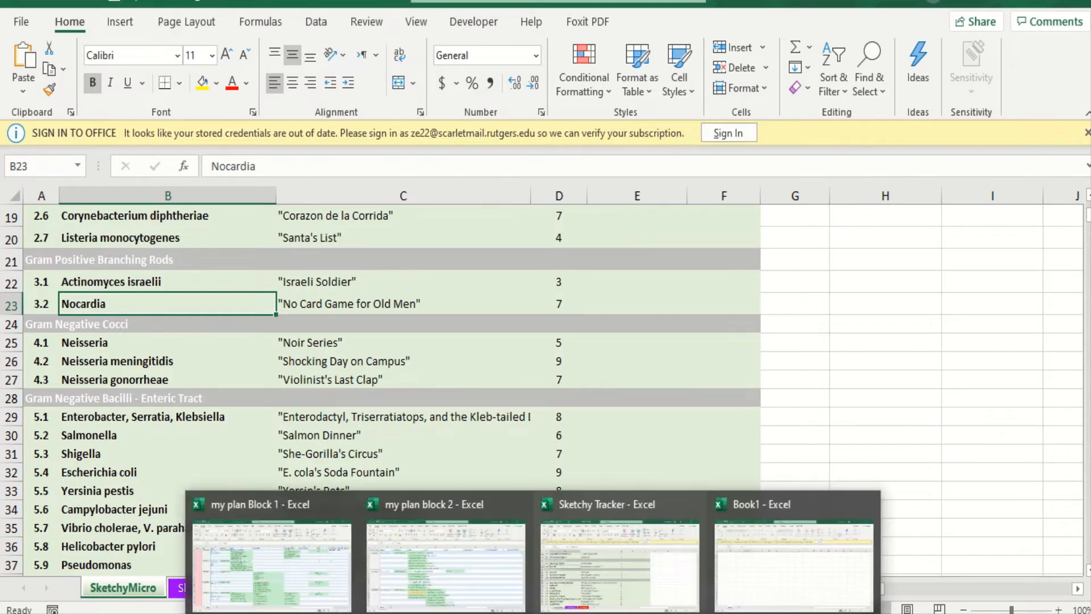
left_click(797, 556)
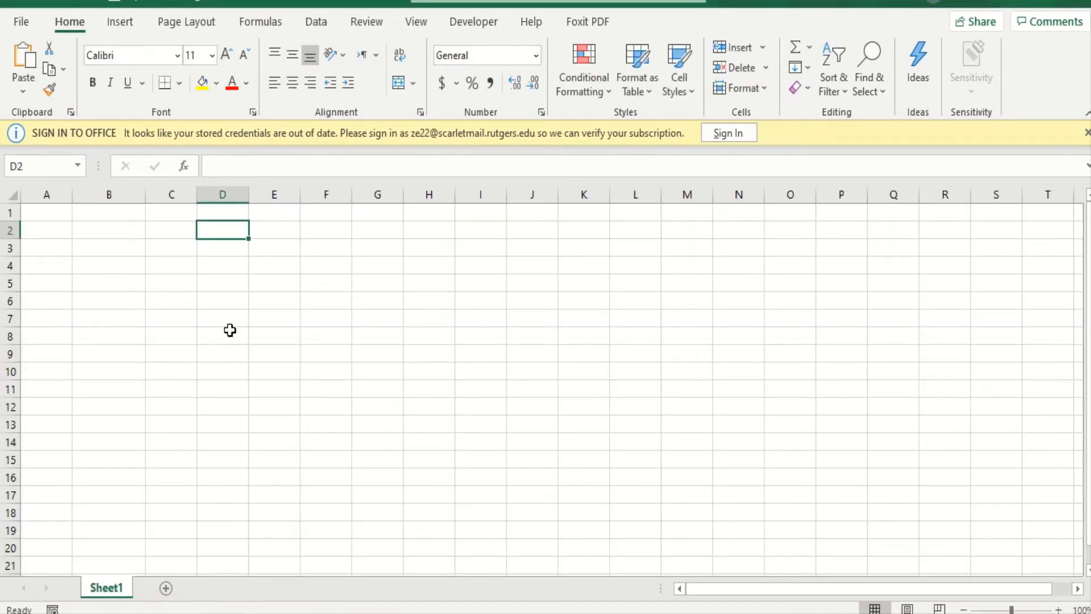
left_click(48, 217)
type("date")
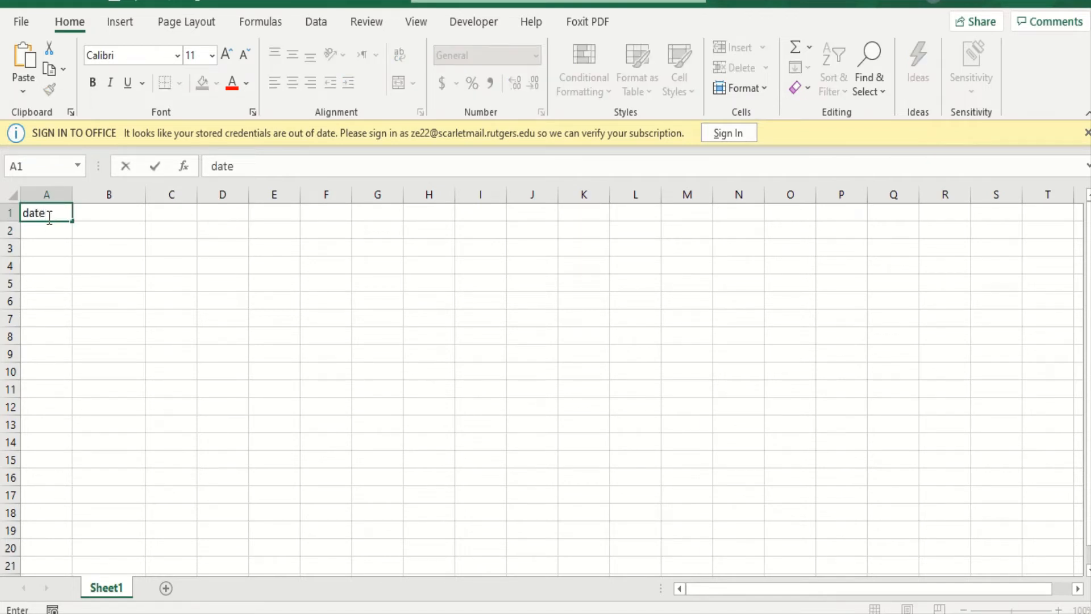
key("Tab")
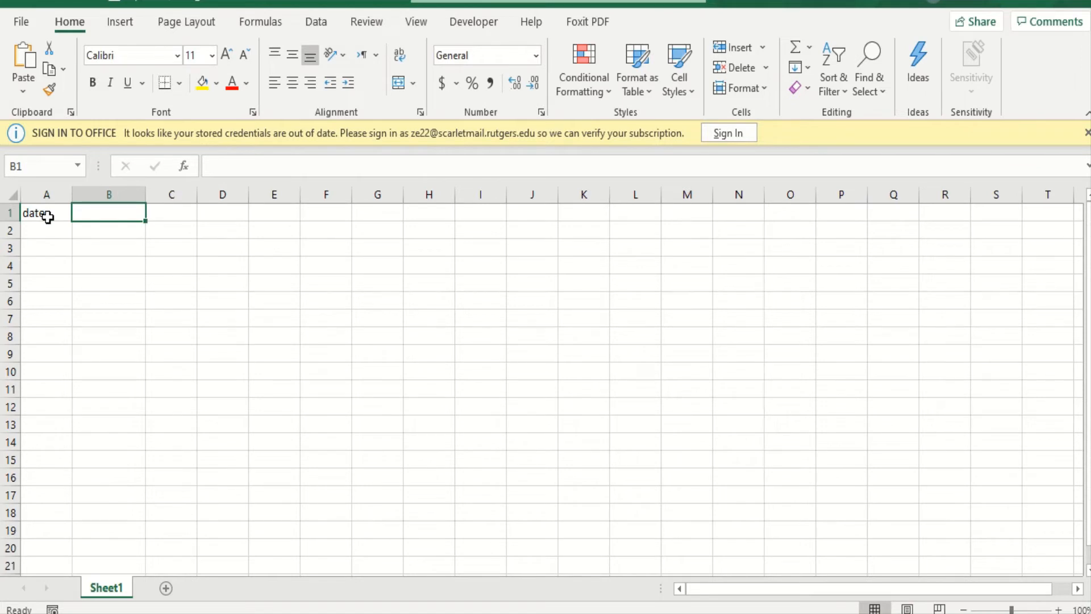
type("uworld")
key("Tab")
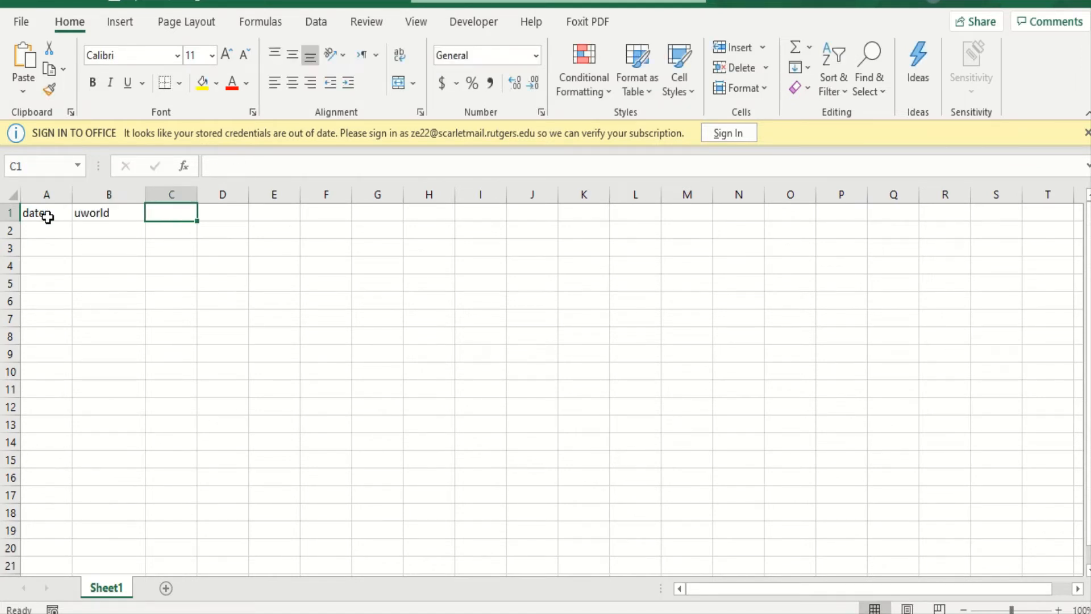
- Enter the headers "bnb", "pathoma" and "sketchy" in cells C1 through E1
type("bnb")
key("Tab")
type("pathoma")
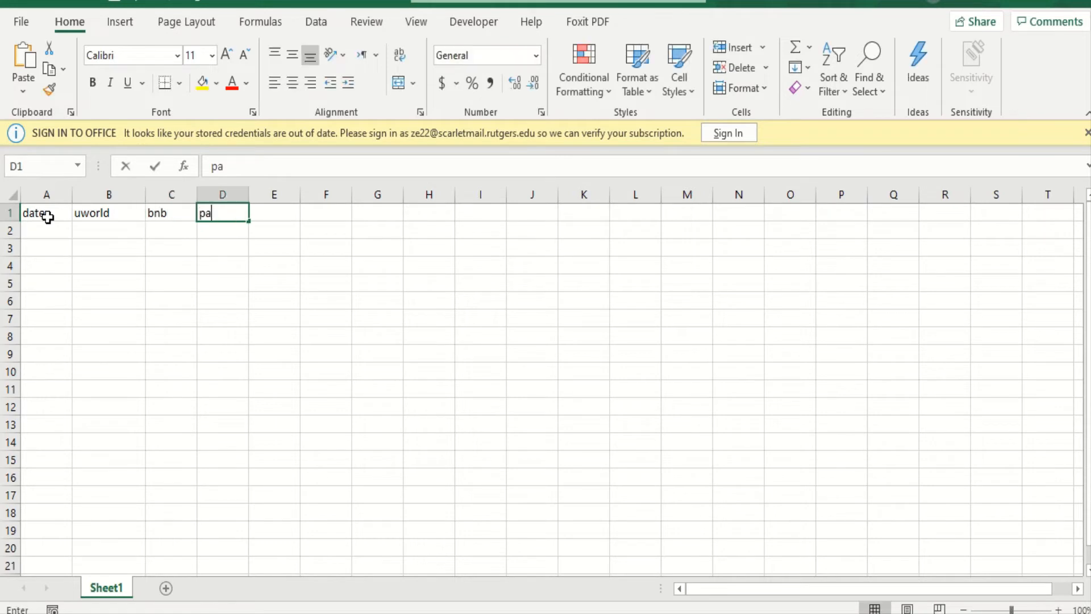
key("ctrl+Return")
key("Tab")
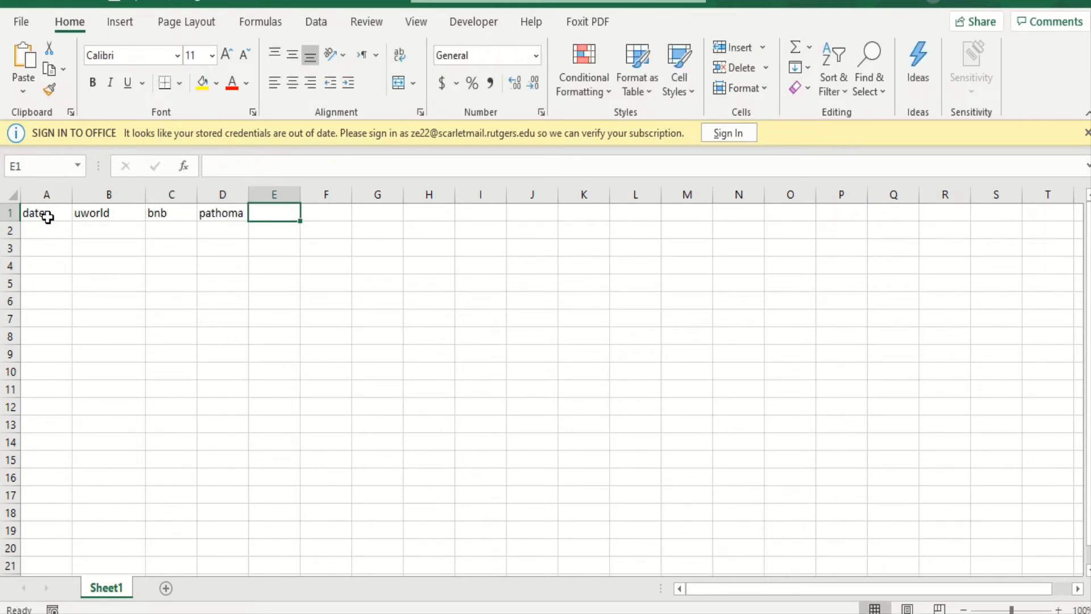
type("sketchy")
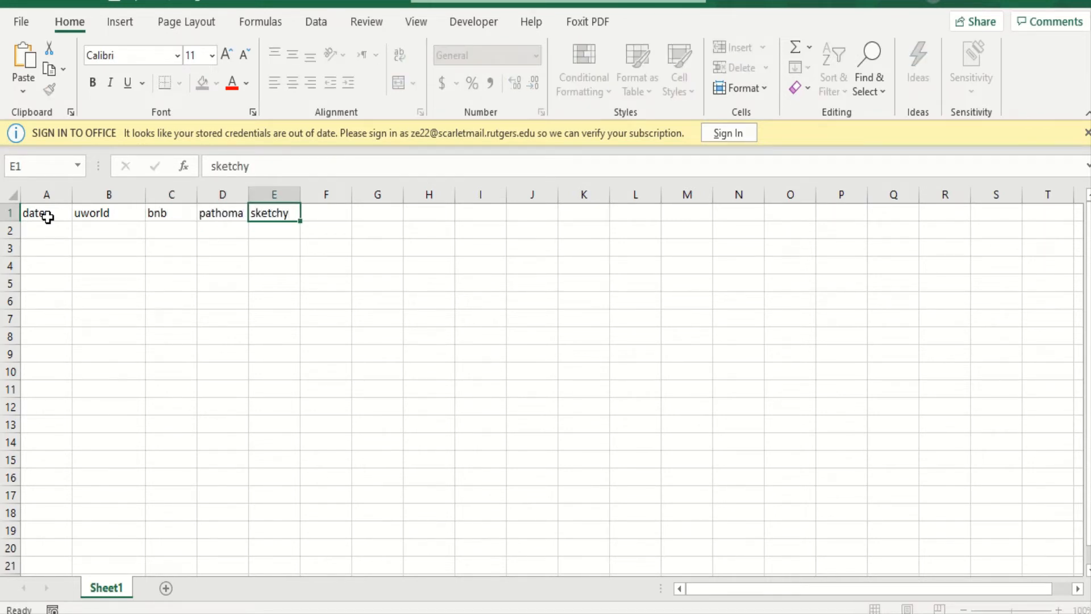
key("Tab")
- Add the header "anki" in cell F1, beside the sketchy header
left_click(48, 217)
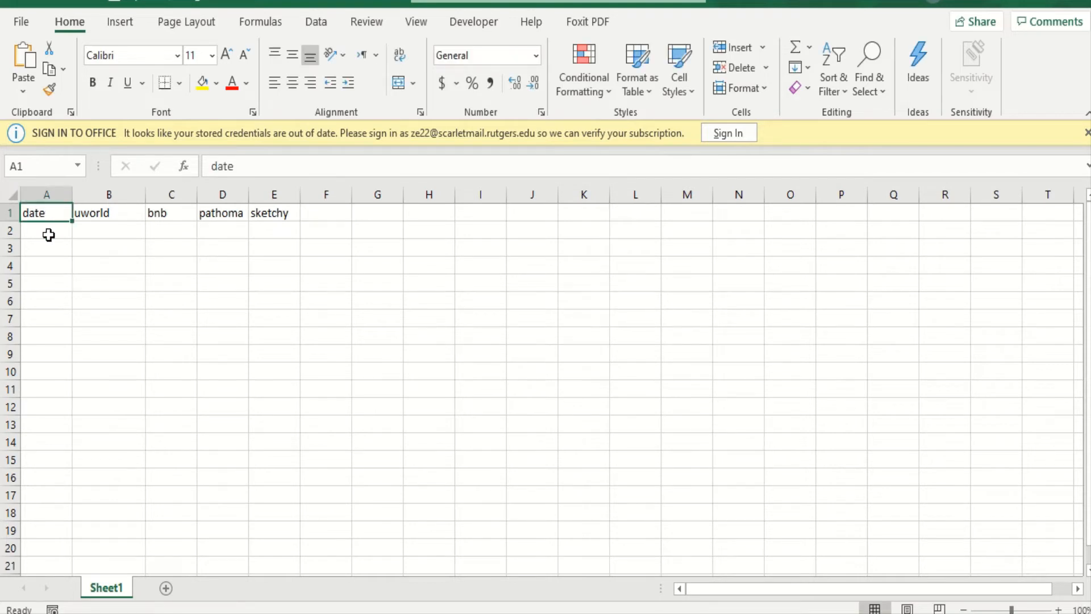
left_click(48, 234)
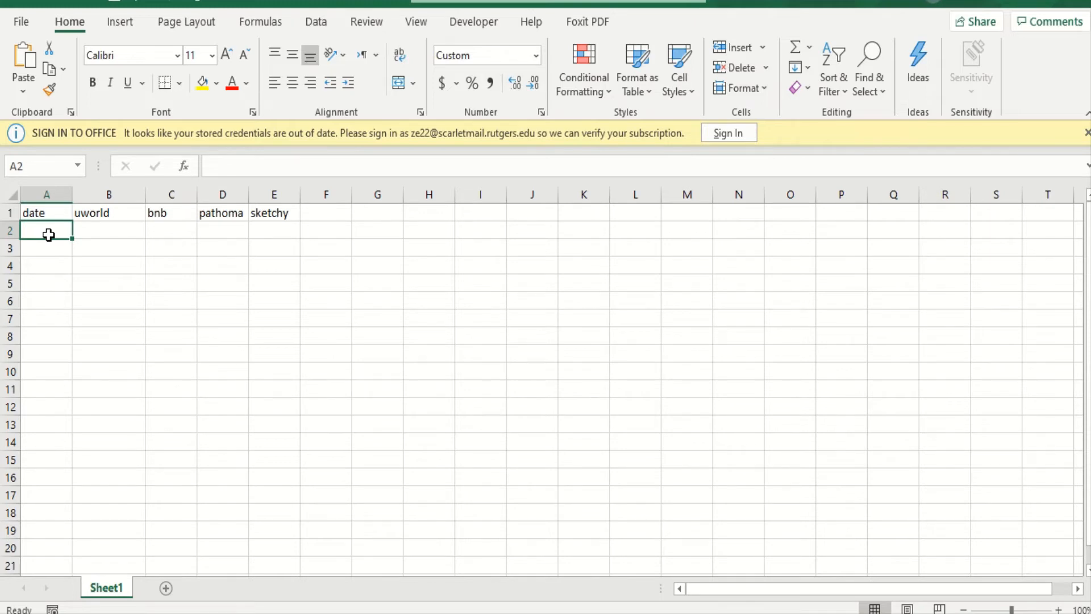
left_click(319, 213)
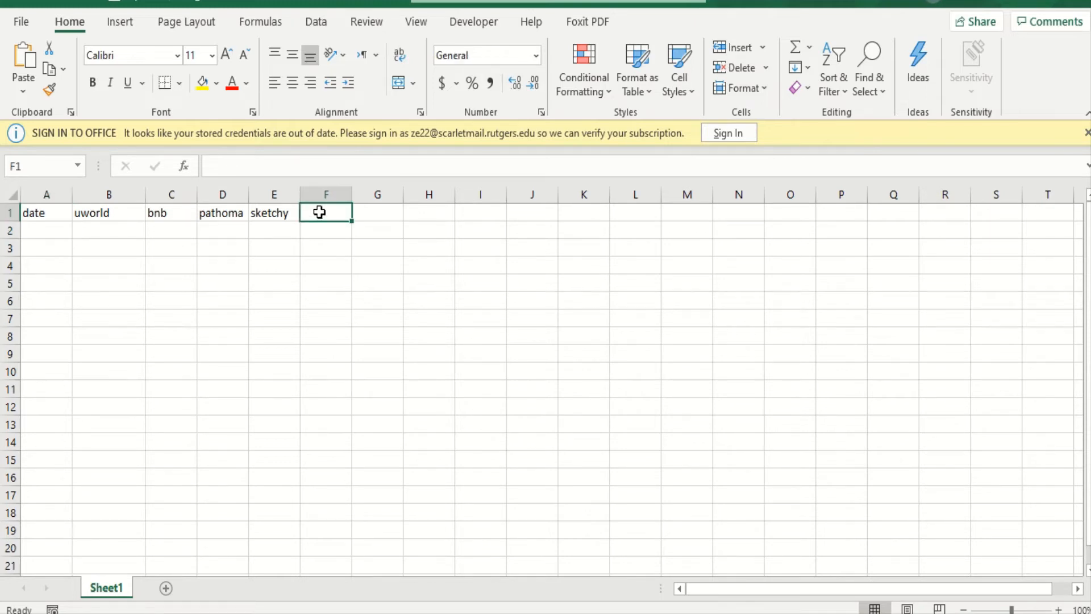
type("anki")
key("Tab")
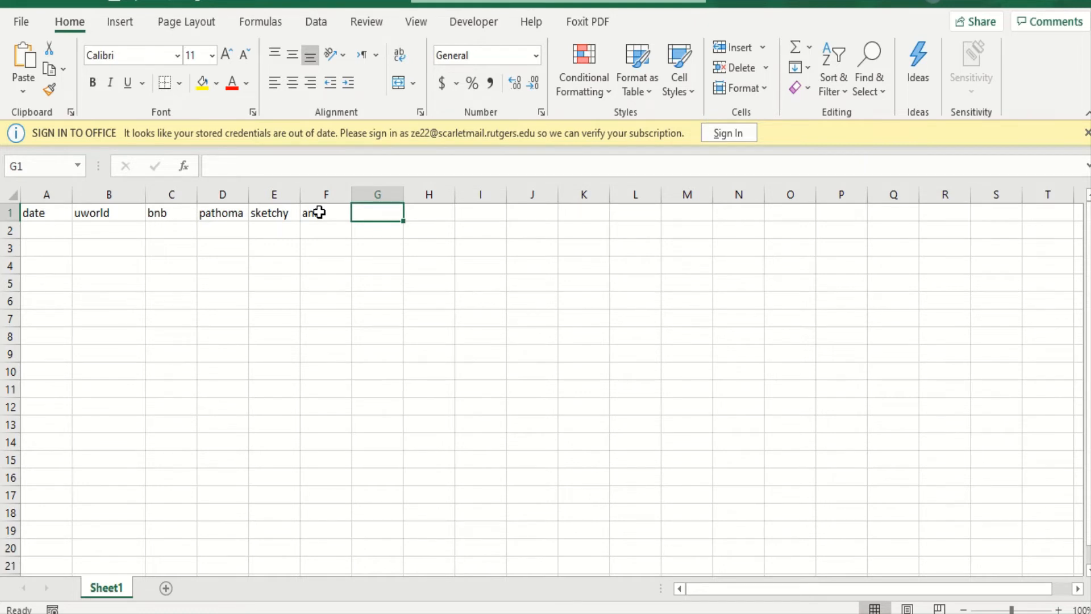
- Enter 1/15 in A2 under date and fill the daily date series down to 15-Feb in A33
left_click(27, 216)
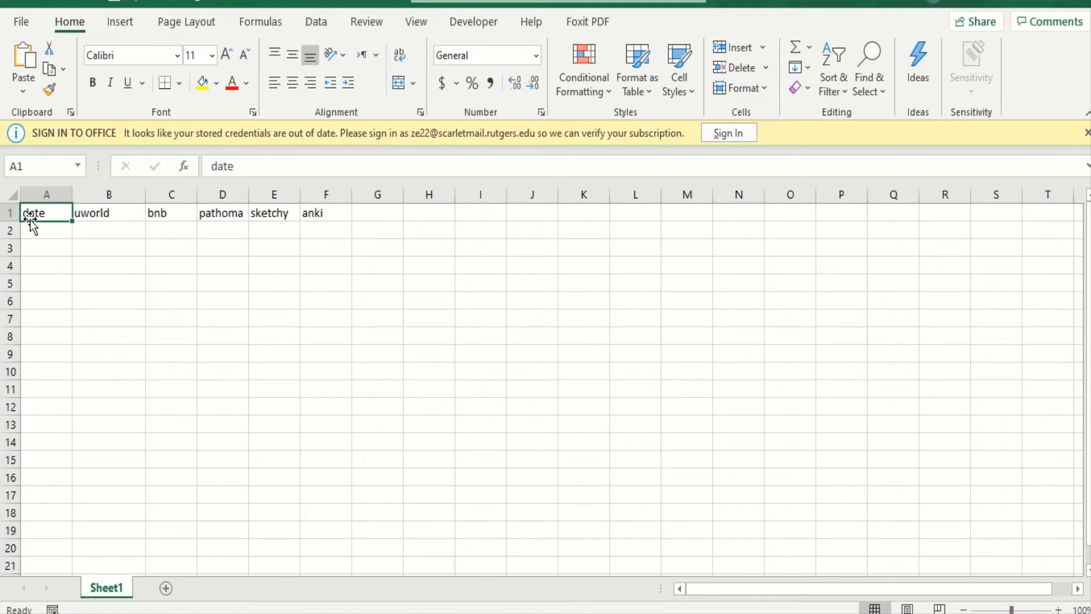
left_click(36, 235)
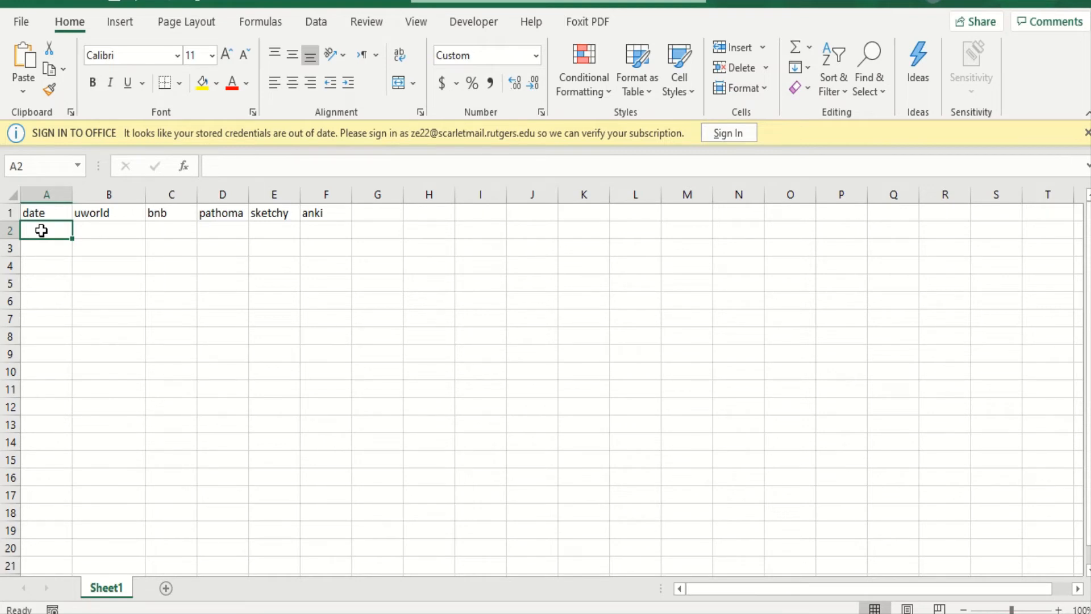
type("1/15")
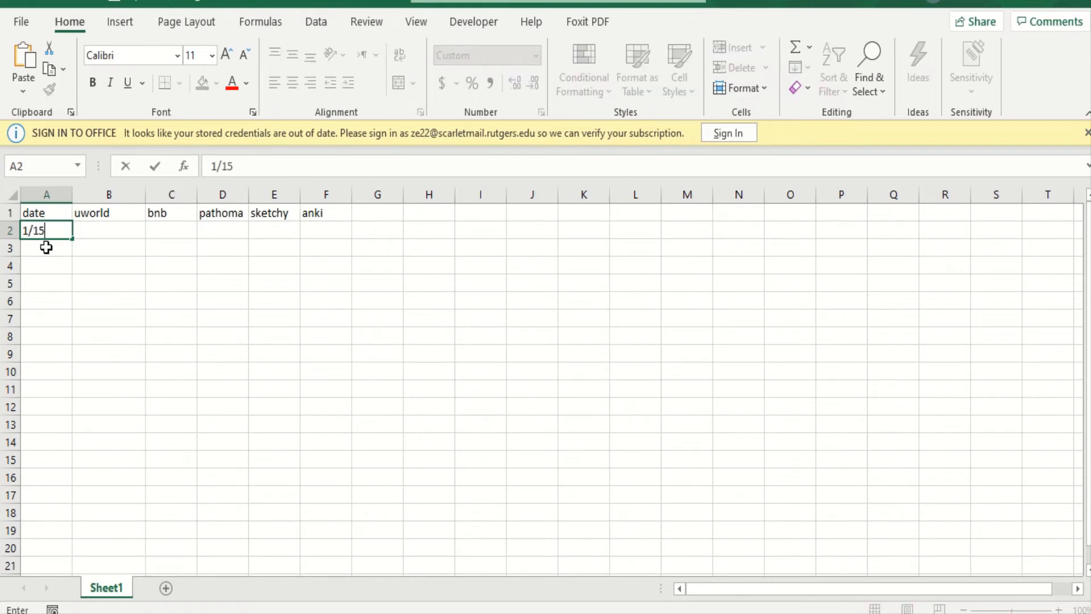
left_click(45, 246)
left_click(58, 232)
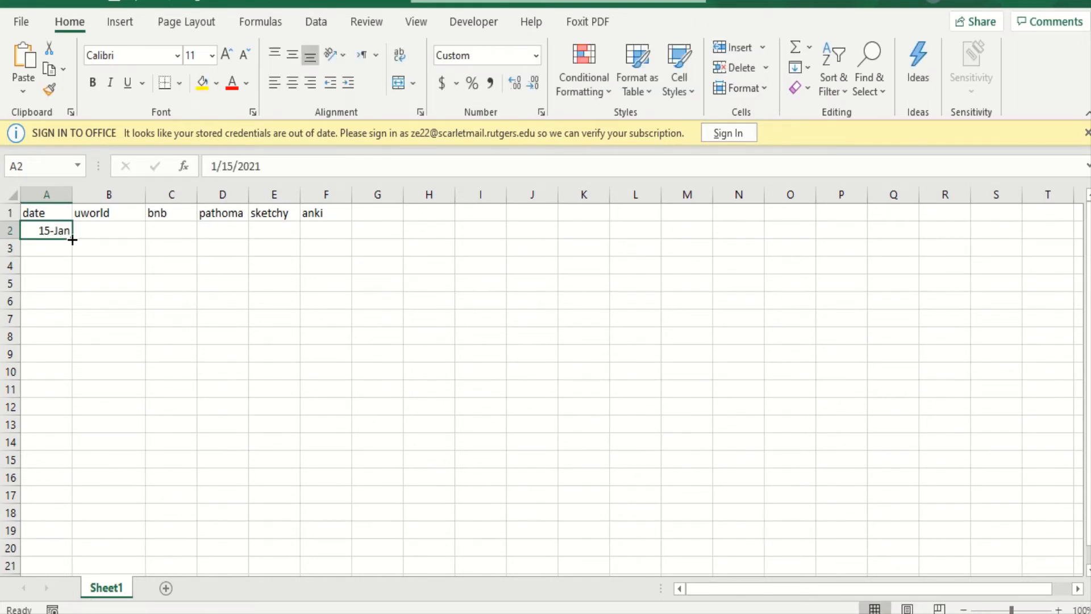
left_click_drag(73, 240, 61, 433)
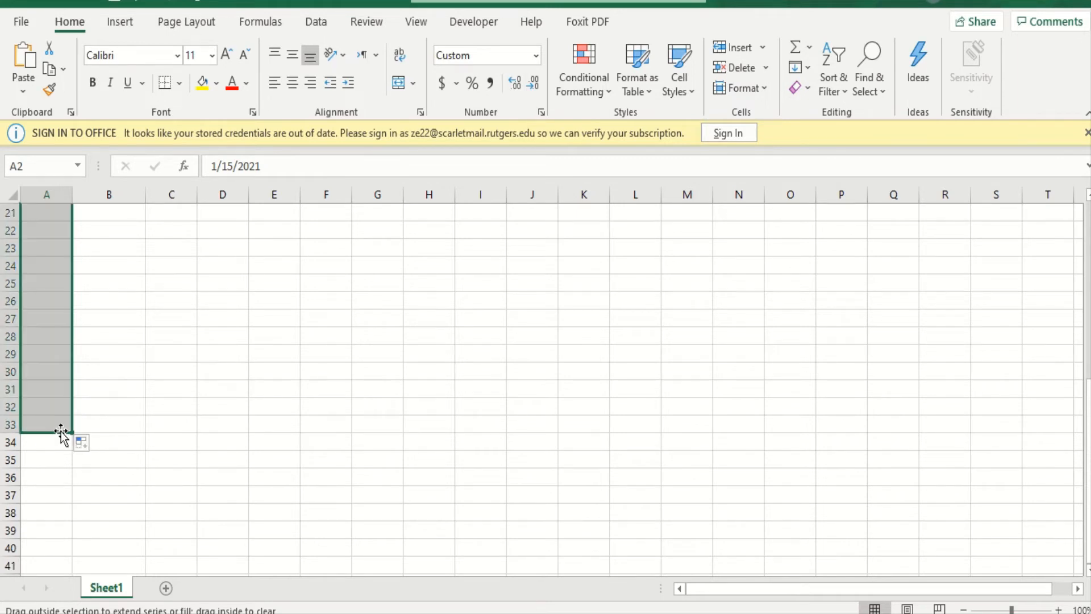
left_click(83, 430)
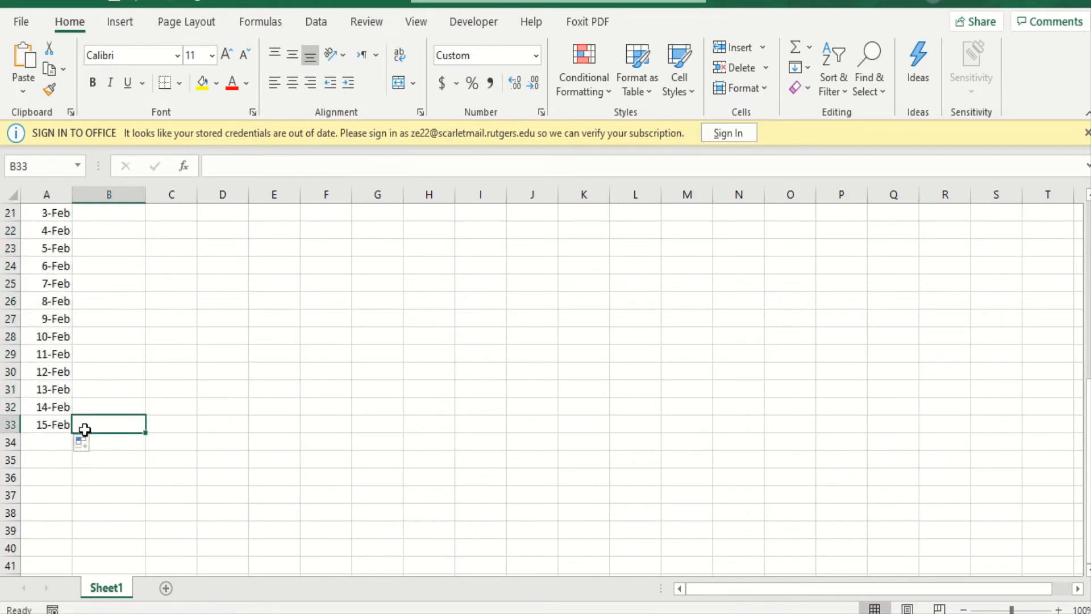
left_click(49, 425)
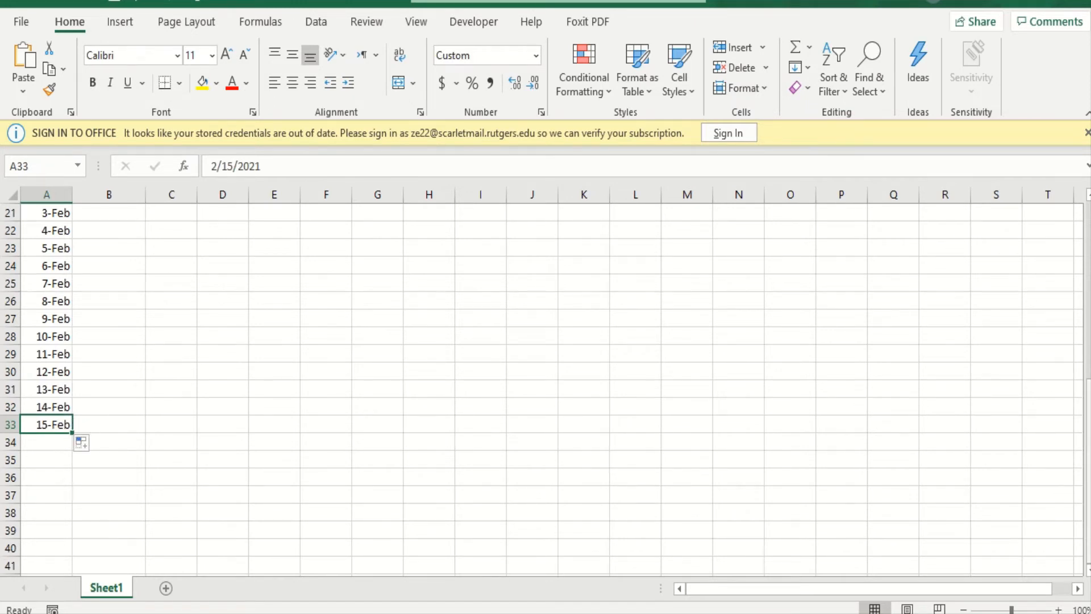
- Enter "1 block" in B2 under uworld for the 15-Jan date
scroll(1087, 492, "up", 1)
scroll(1086, 273, "up", 6)
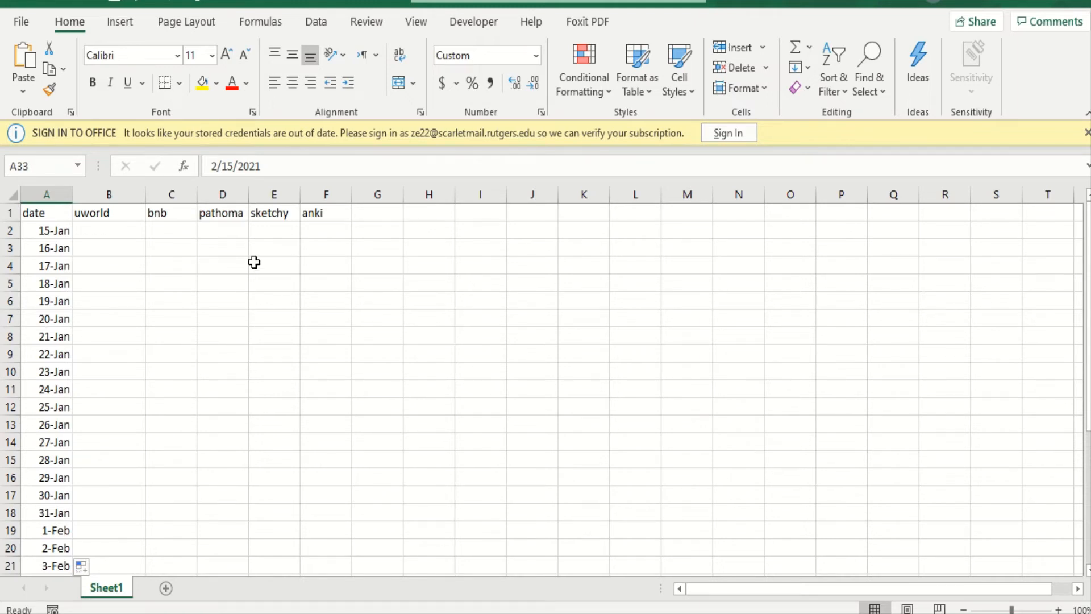
left_click_drag(254, 261, 118, 237)
left_click(119, 238)
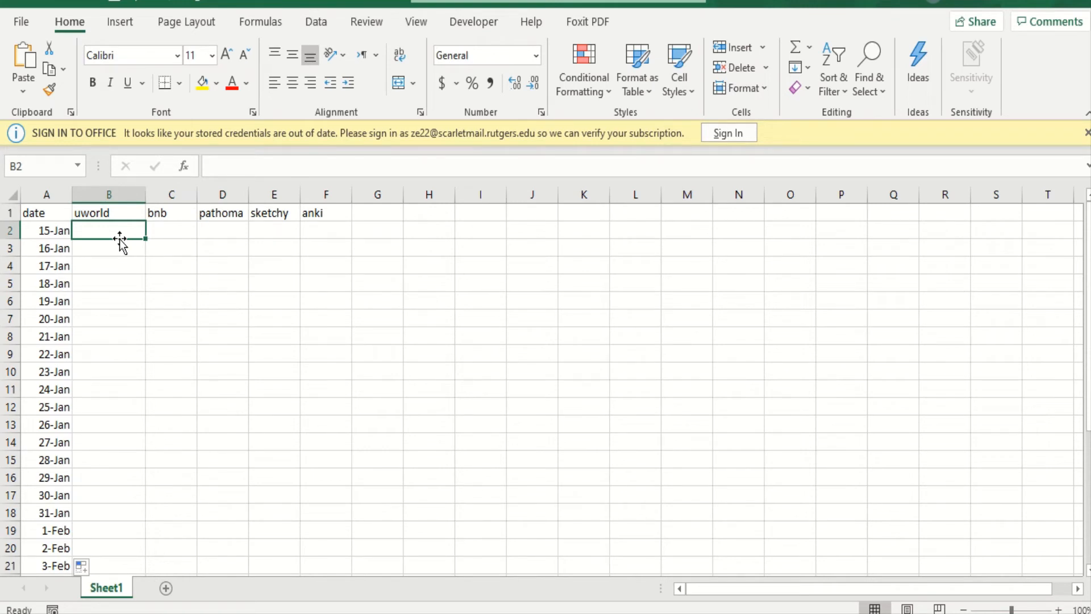
type("1 block")
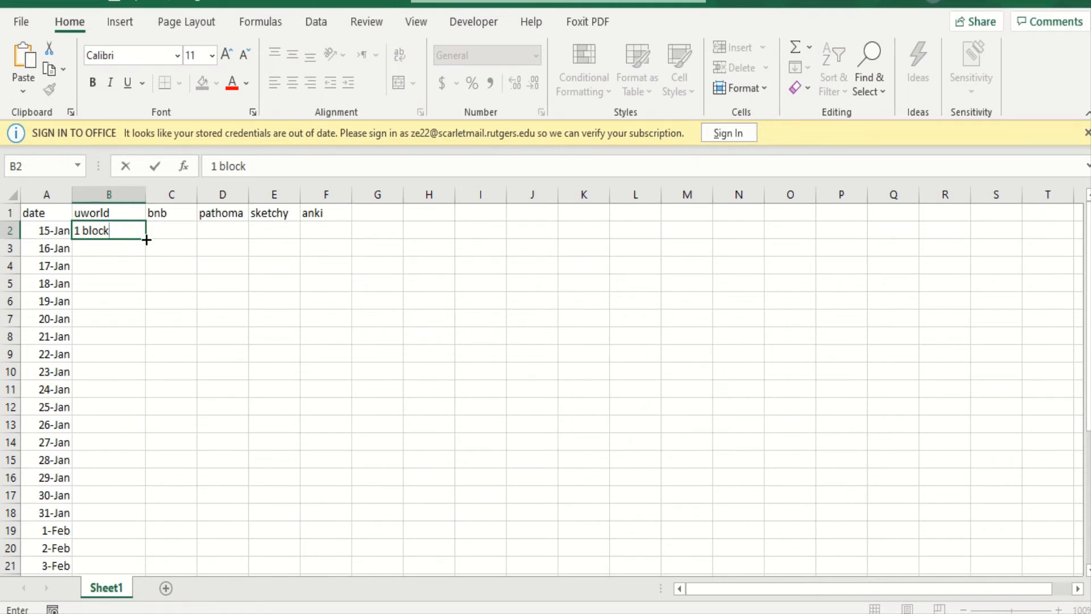
left_click(225, 250)
- Copy the Molecular Biochemistry section from the Boards & Beyond Runtimes document into Book1 at C2 under bnb, and widen columns C and D
left_click(187, 234)
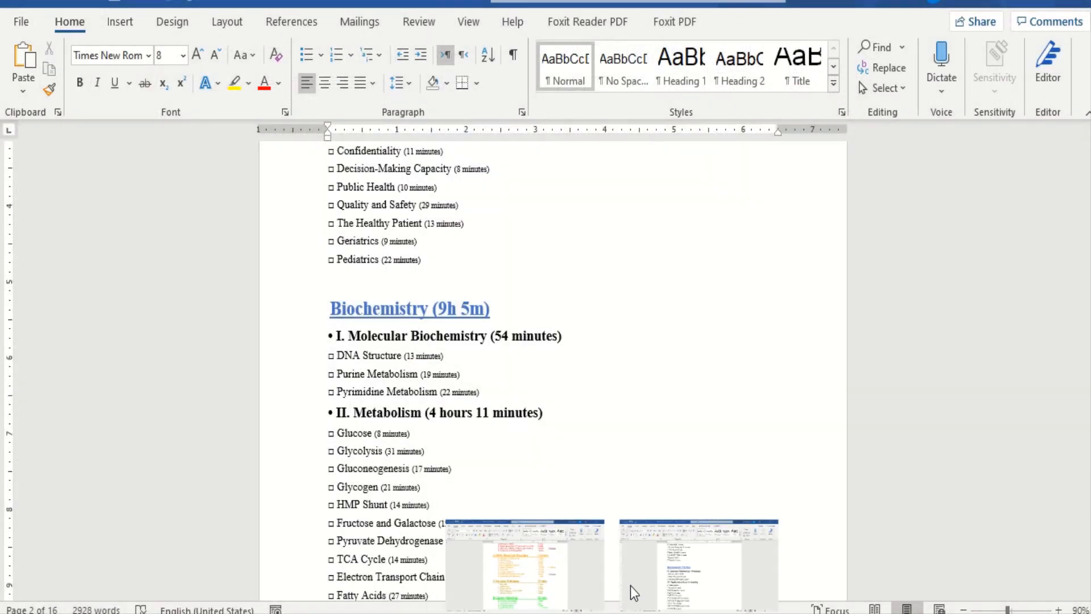
left_click(632, 589)
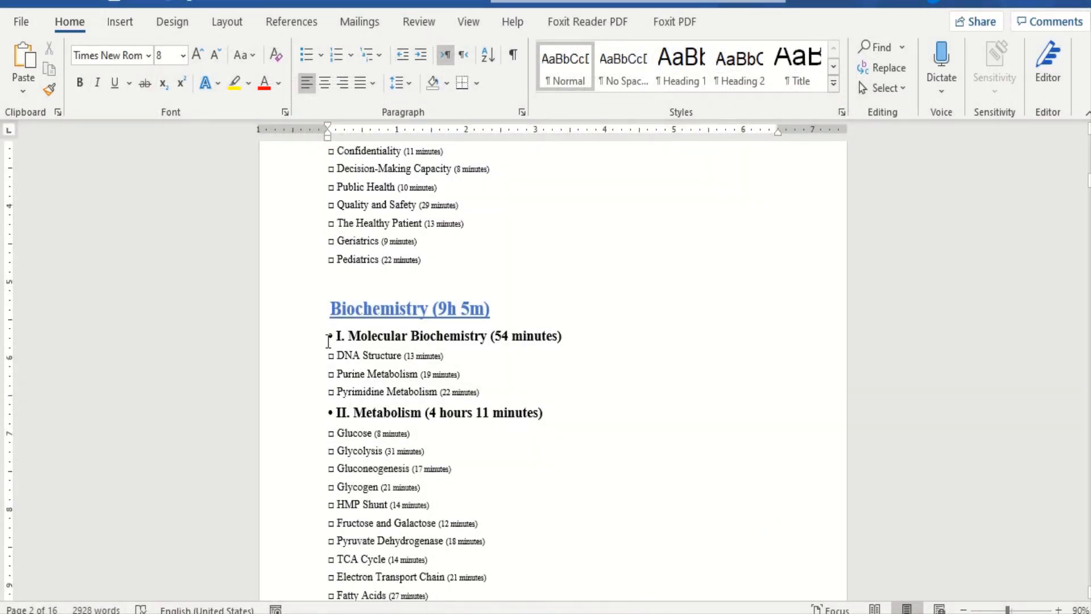
left_click_drag(328, 342, 488, 396)
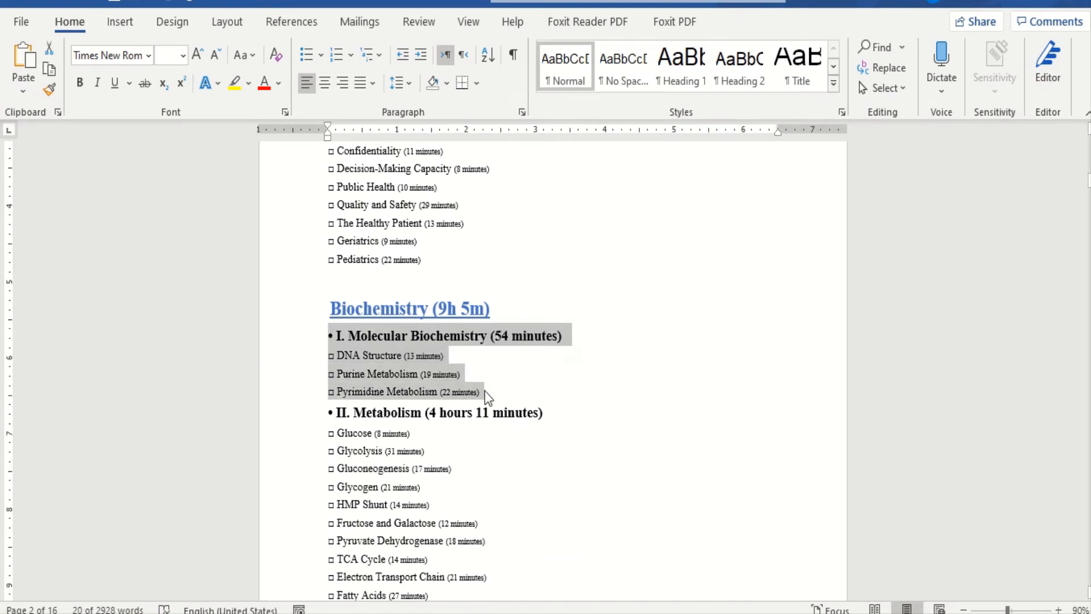
mouse_move(533, 613)
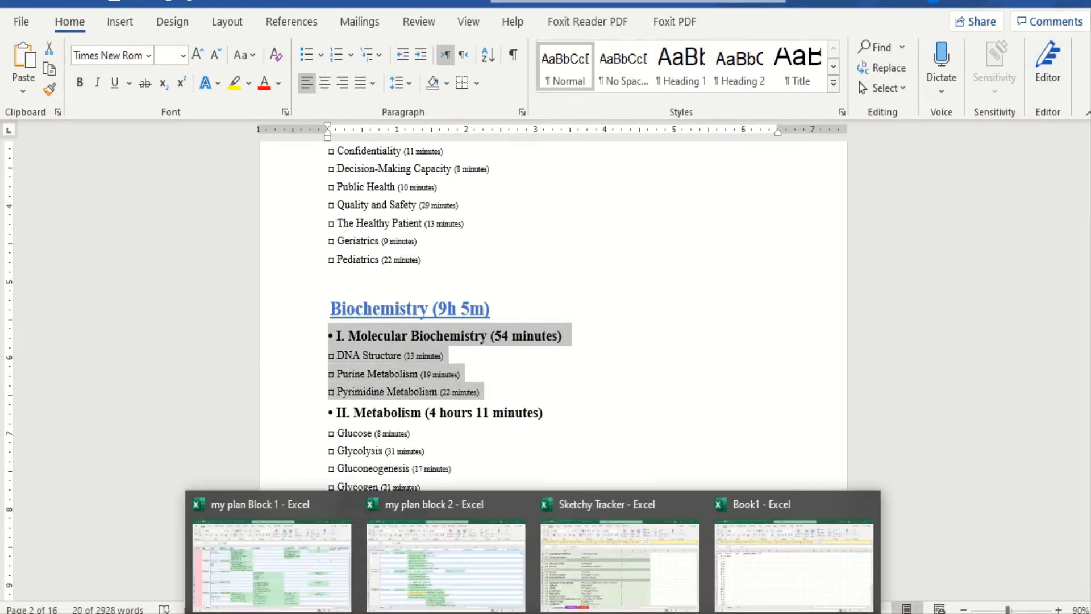
left_click(844, 541)
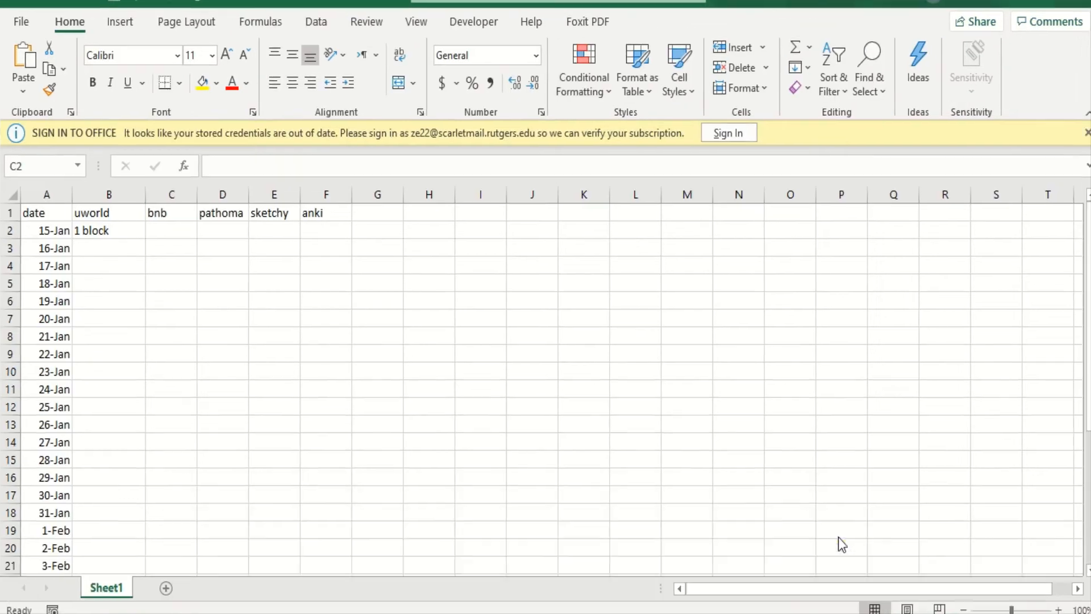
left_click(159, 232)
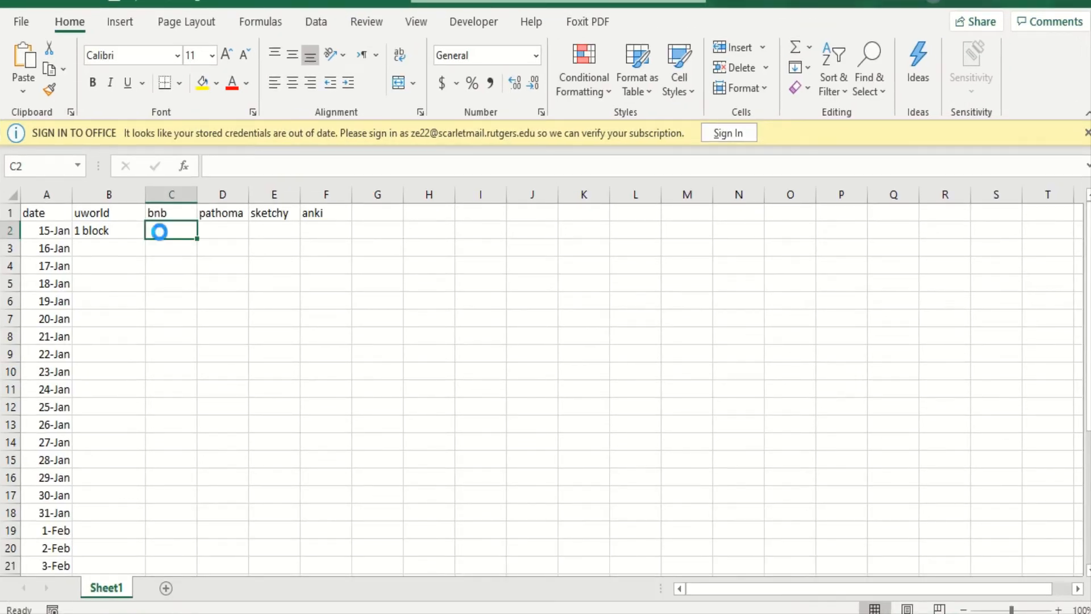
type("• I. Molecular Biochemistry (54 minutes) □ DNA Structure (13 minutes) □ Purine Metabolism (19 minutes) □ Pyrimidine Metabolism (22 minutes)")
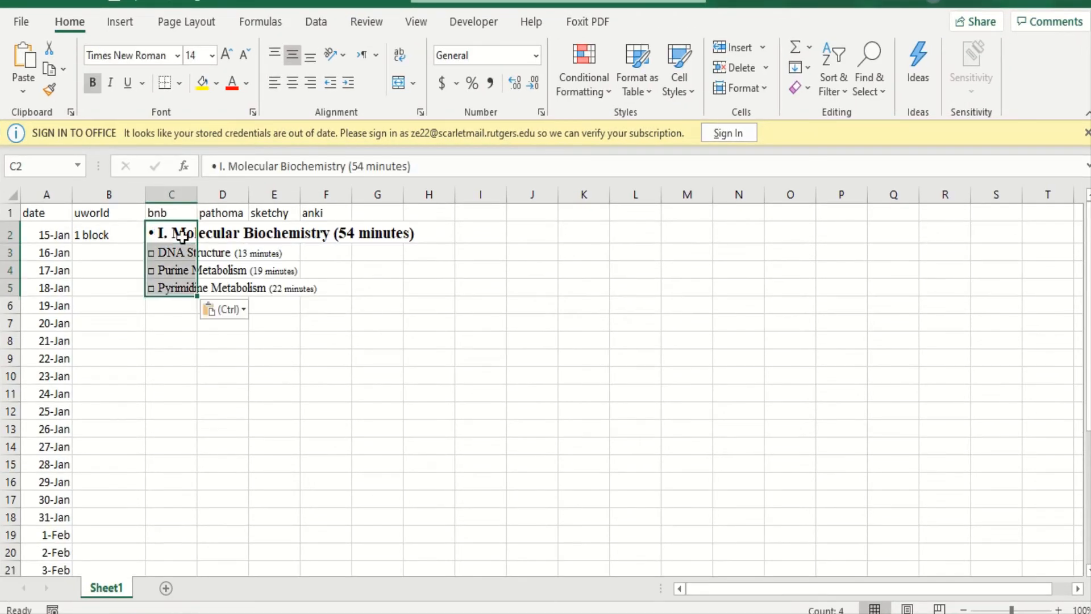
left_click(237, 212)
left_click_drag(196, 192, 507, 194)
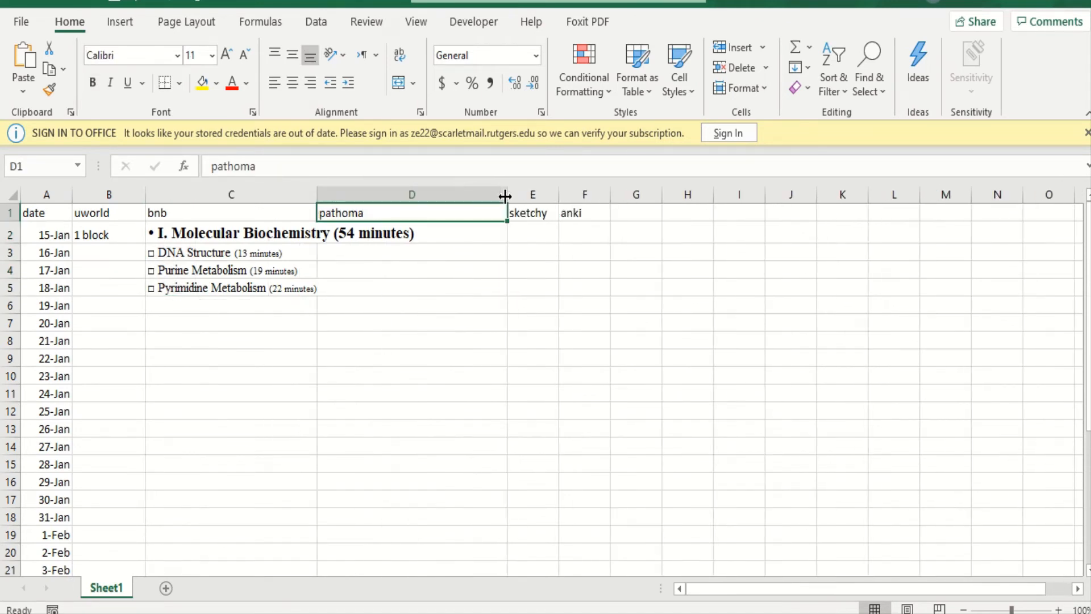
left_click(59, 237)
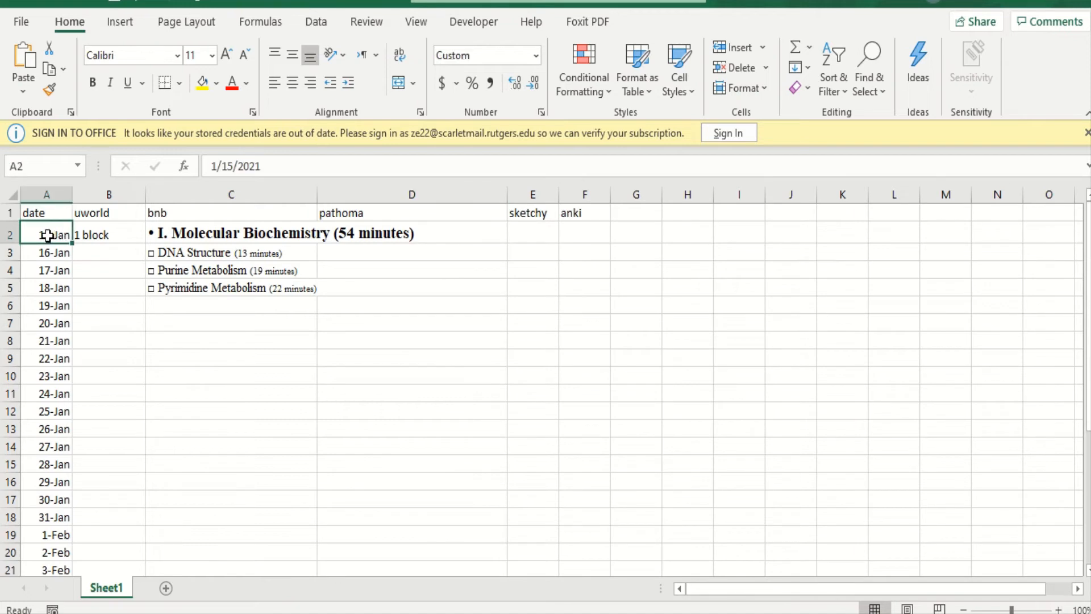
left_click_drag(48, 235, 50, 287)
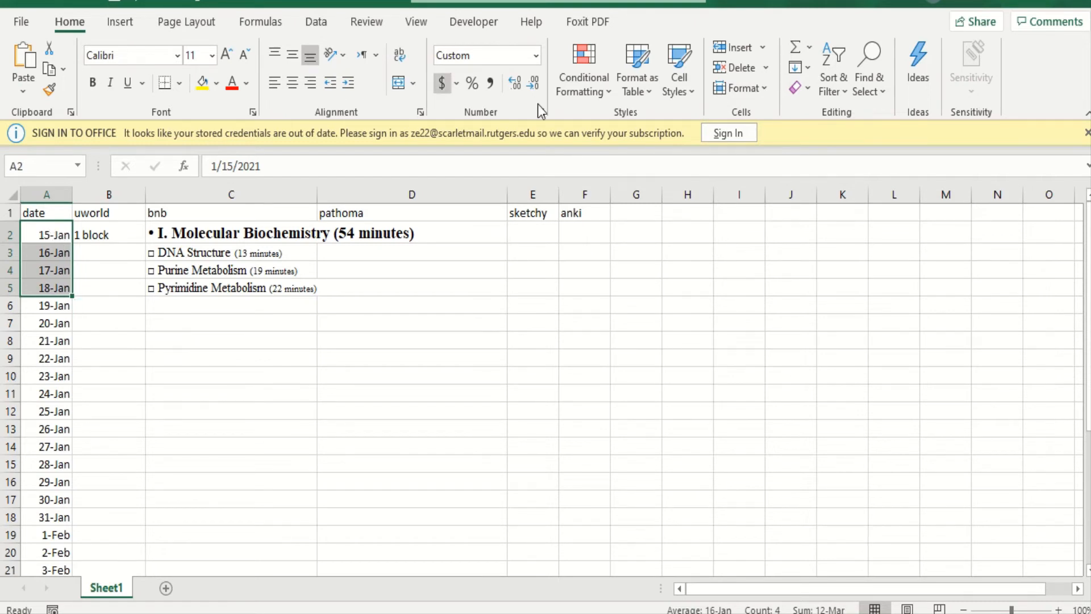
left_click(399, 82)
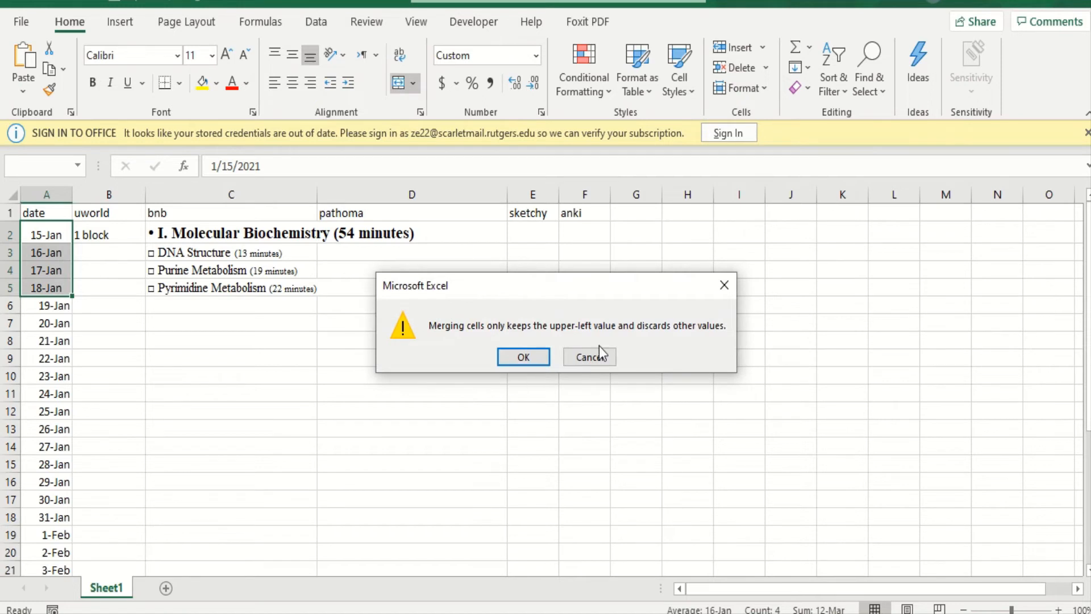
left_click(609, 365)
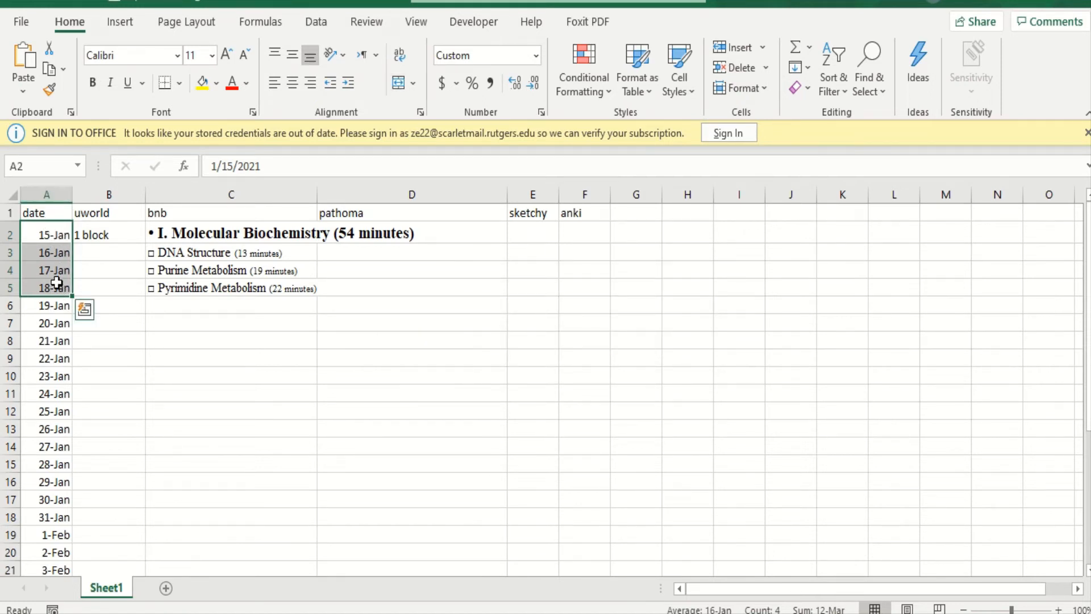
left_click(199, 234)
left_click_drag(216, 234, 223, 281)
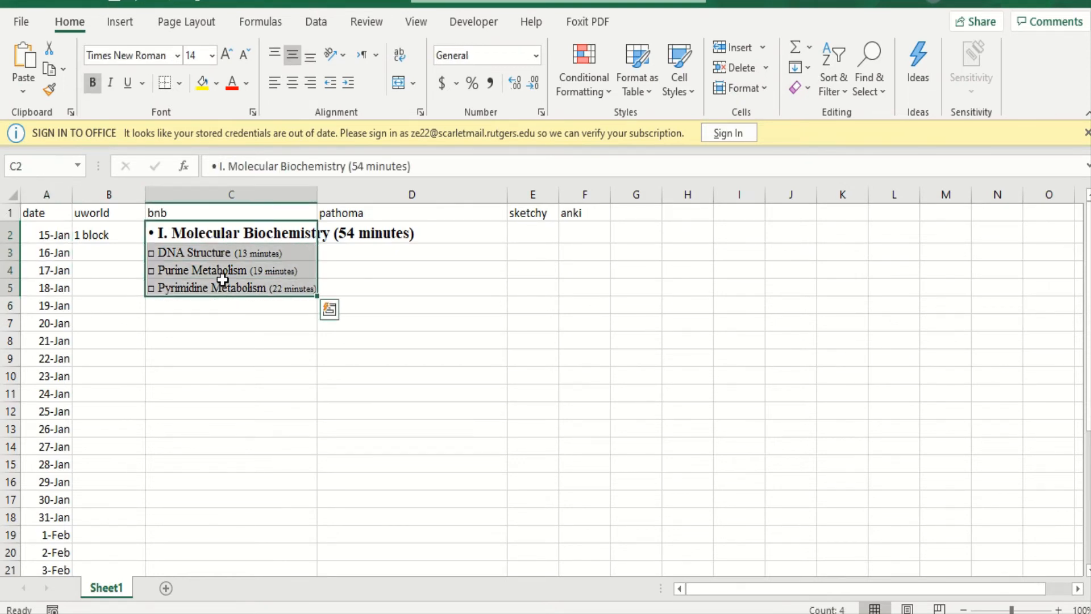
left_click(130, 261)
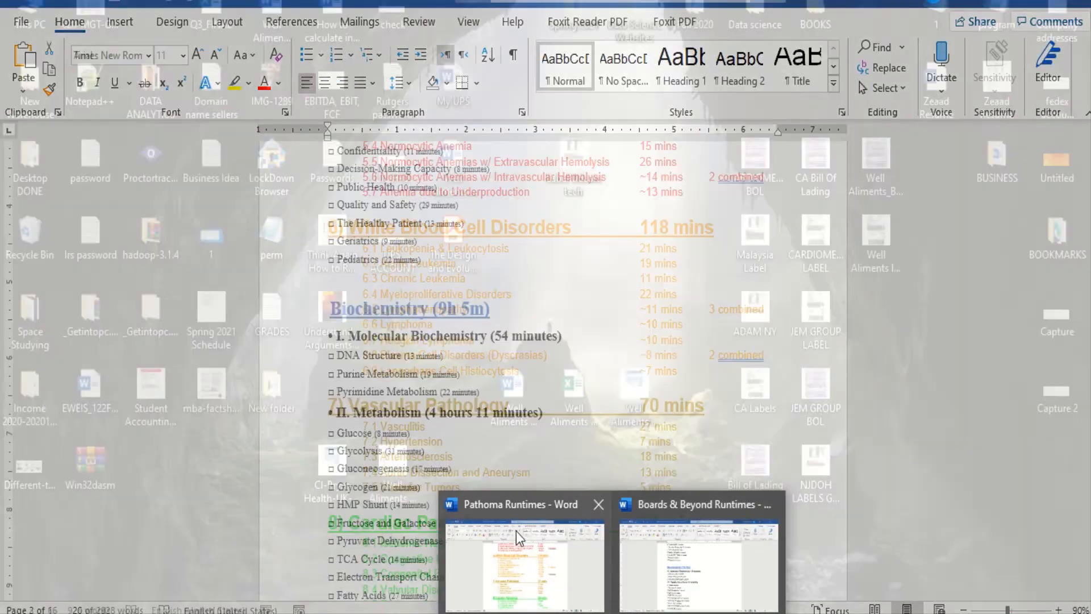
- Copy topics 1.1 Growth Adaptations through 1.5 Amyloid with their runtimes from the Pathoma Runtimes document into Book1 at D2 under pathoma
left_click(519, 537)
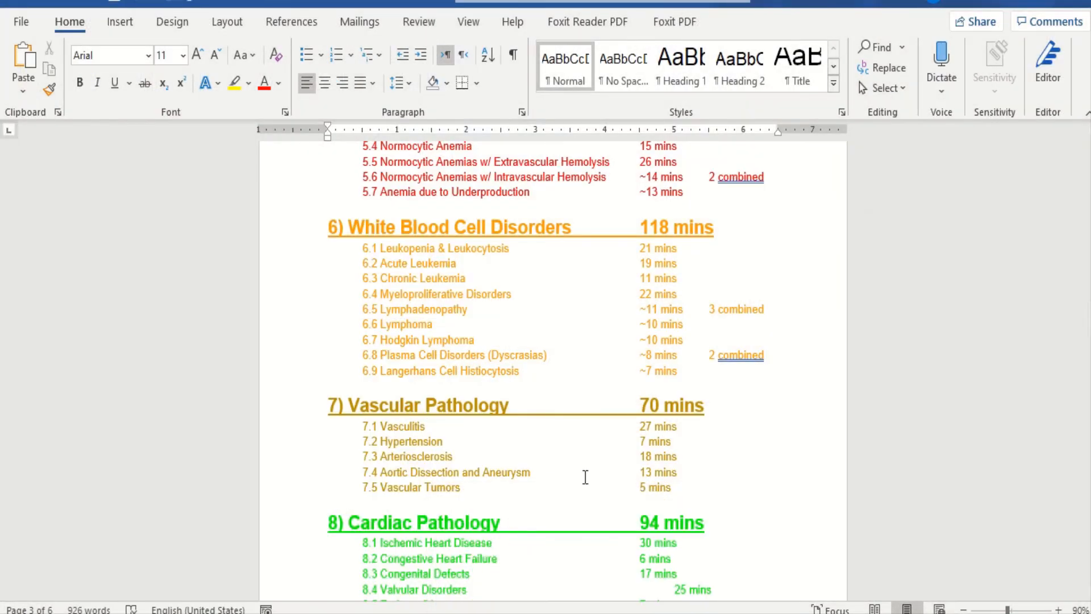
scroll(590, 482, "down", 3)
scroll(590, 482, "up", 20)
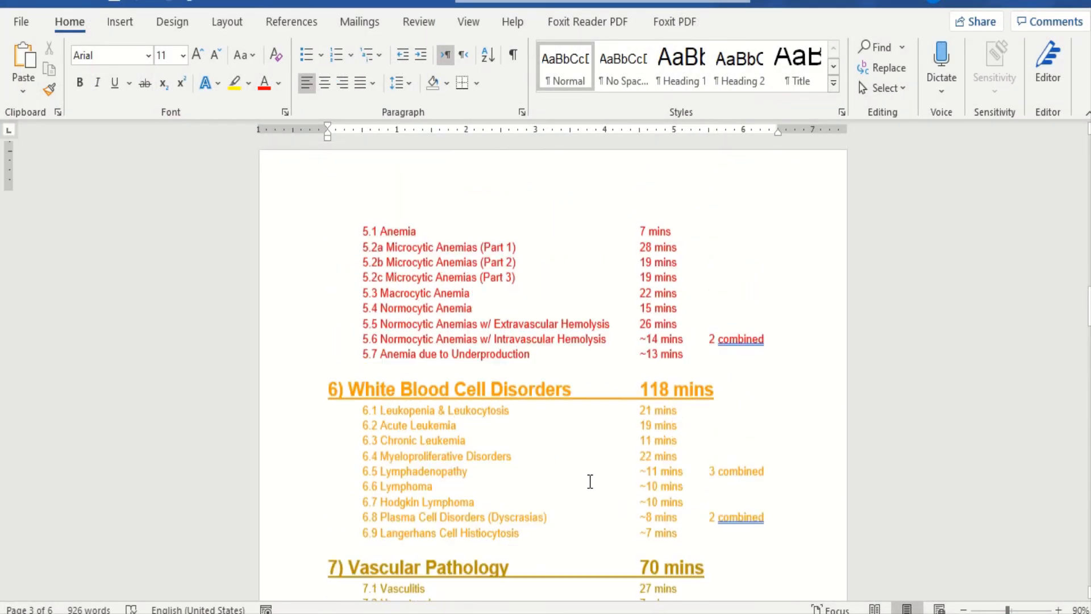
scroll(590, 481, "up", 10)
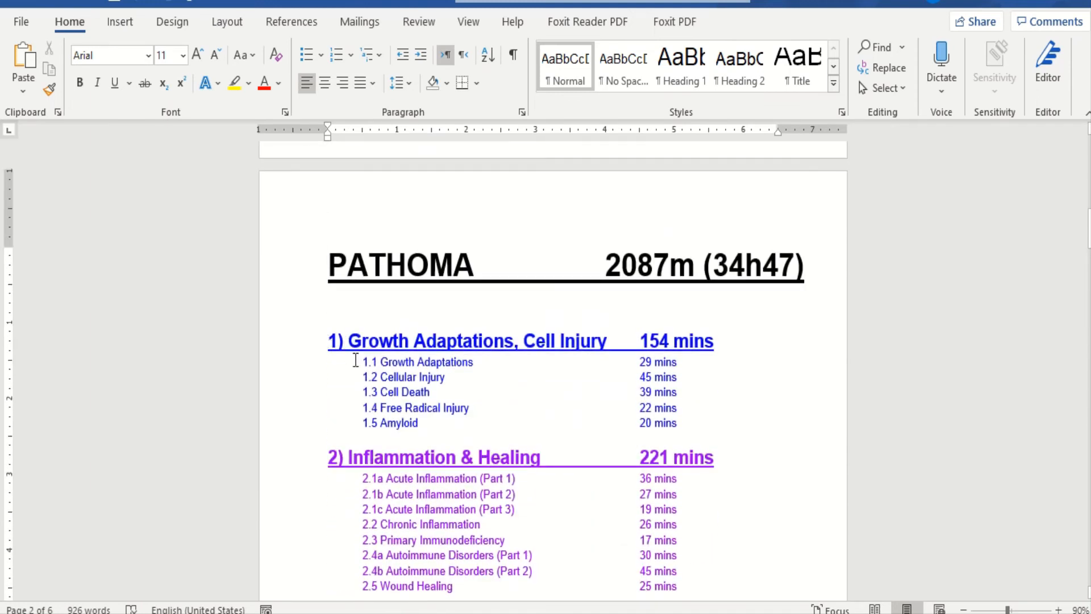
left_click_drag(364, 365, 698, 436)
key("ctrl+c")
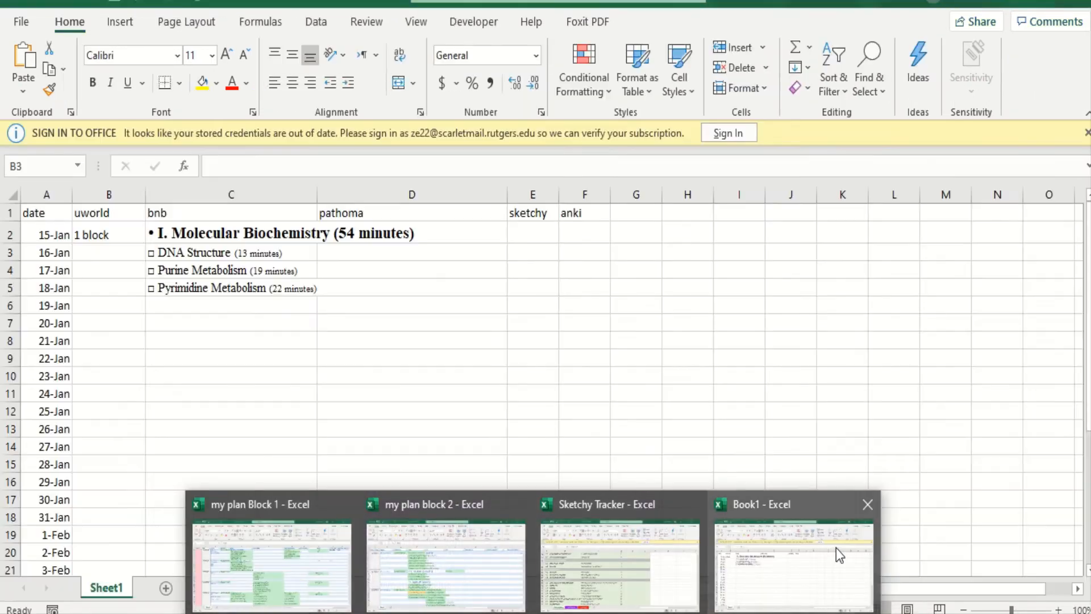
left_click(818, 554)
left_click(448, 227)
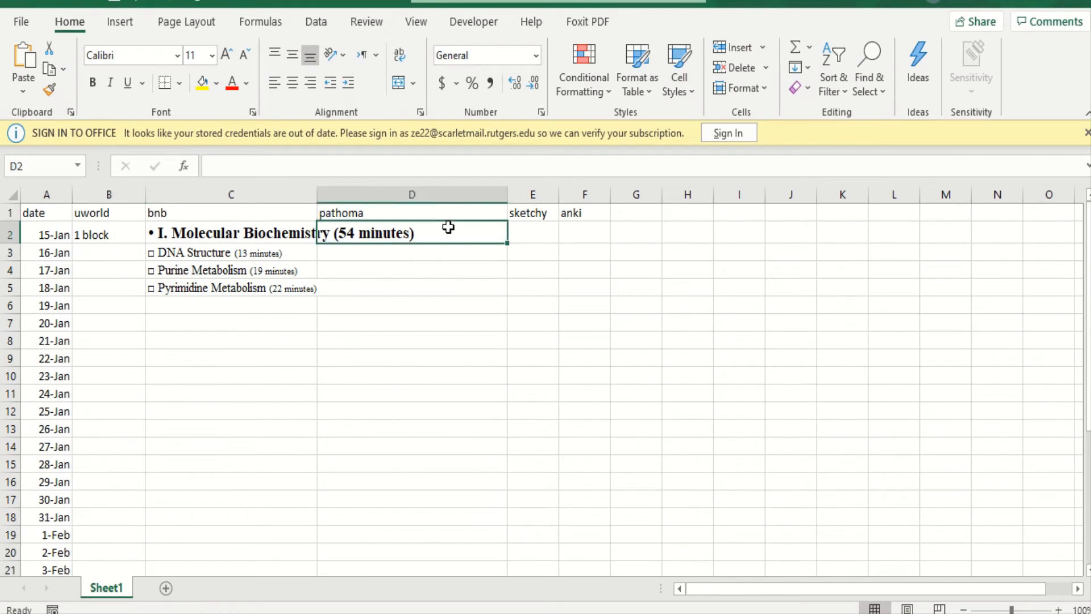
key("ctrl+v")
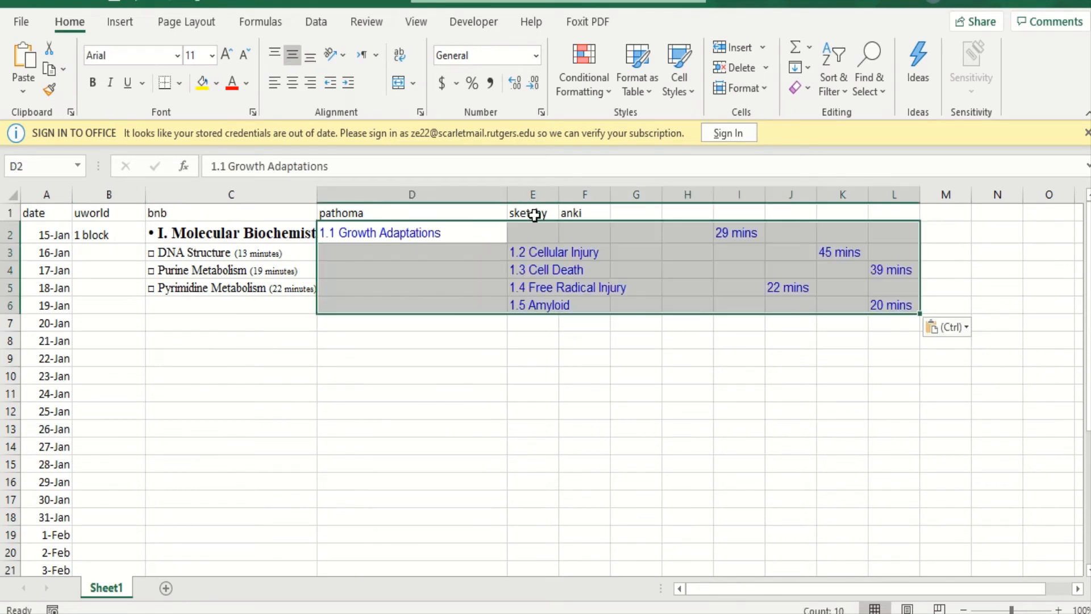
left_click(514, 246)
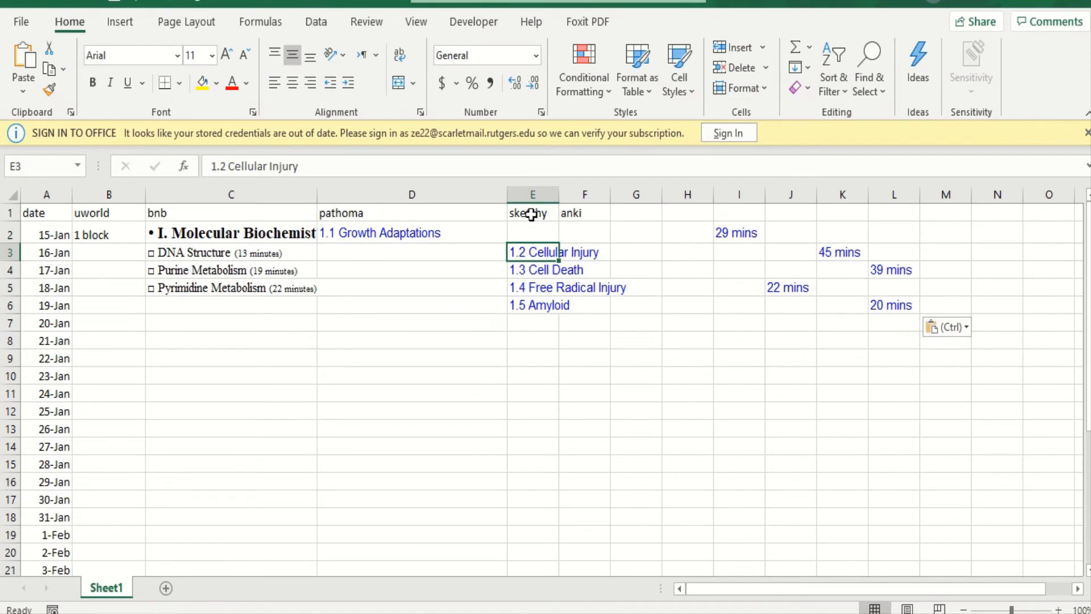
- Enter "soze" in F2 and "duke" in G2, and merge and center the anki header across F1:G1
left_click(569, 235)
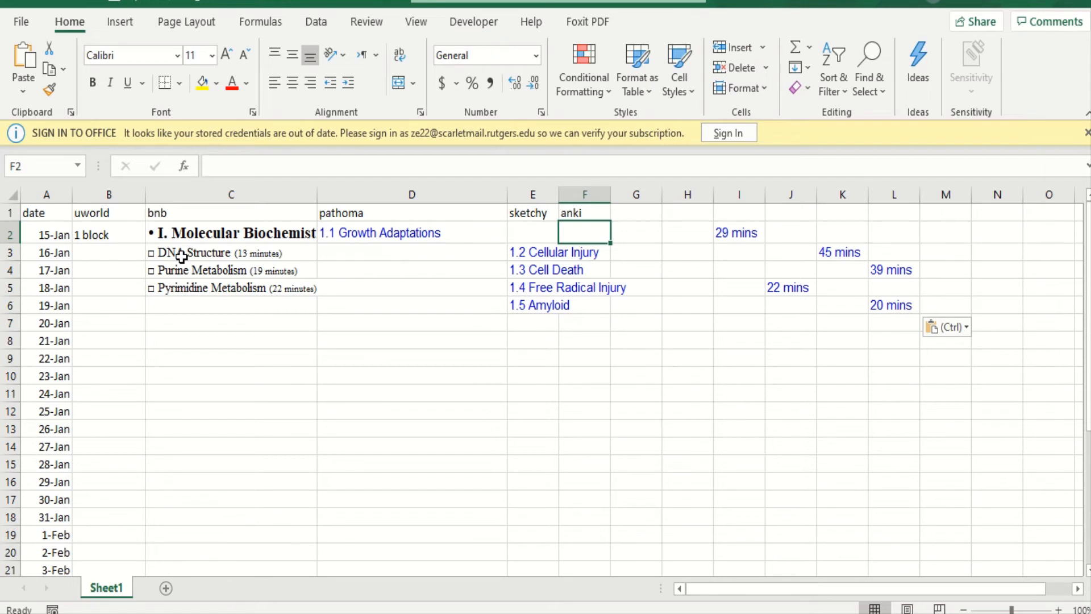
type("soze")
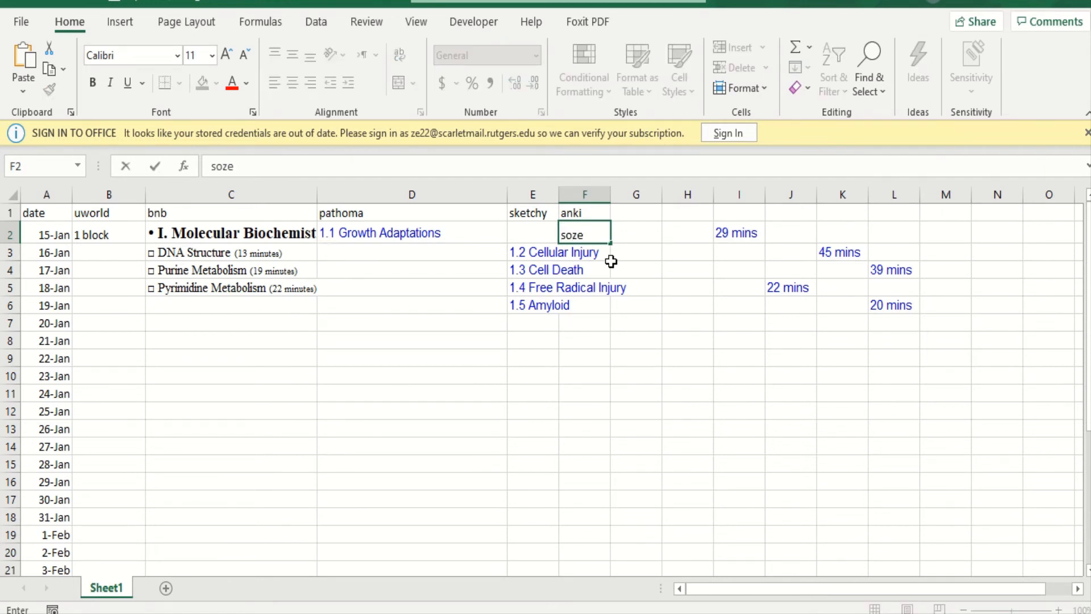
left_click(620, 235)
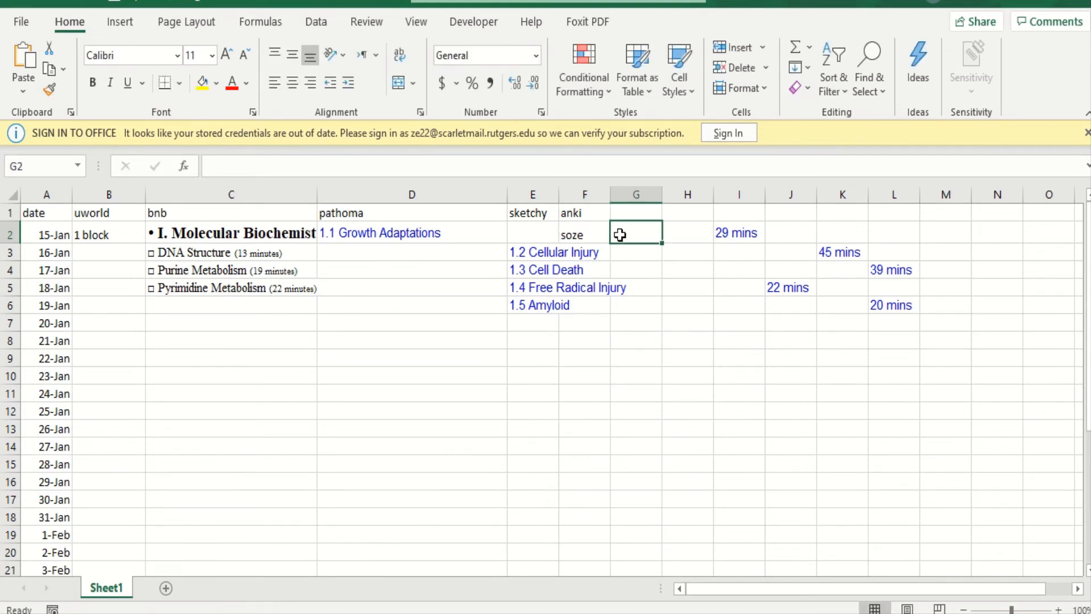
type("duke")
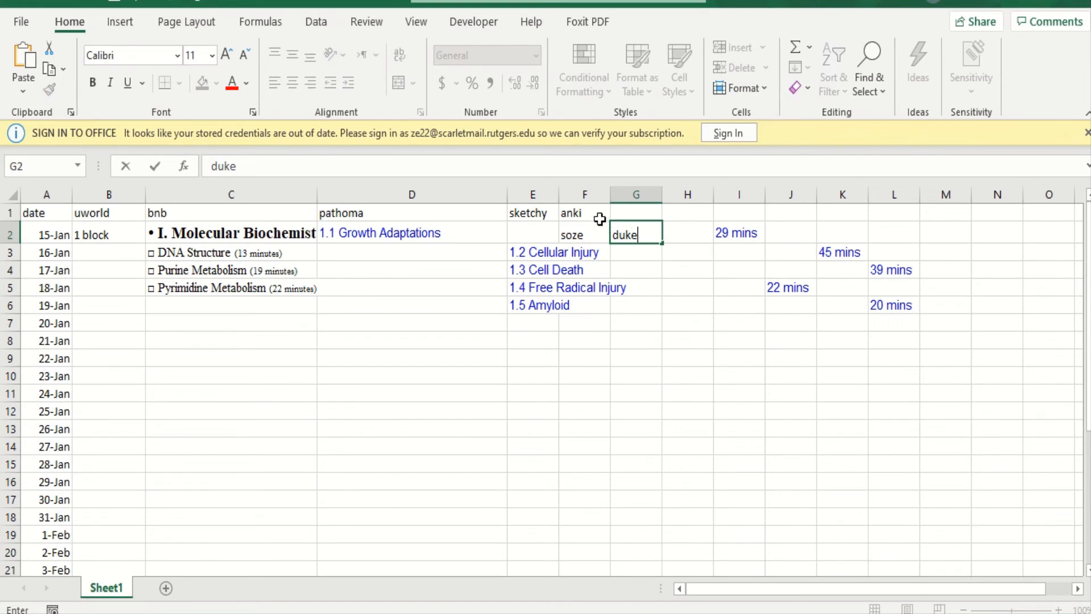
left_click_drag(600, 219, 633, 214)
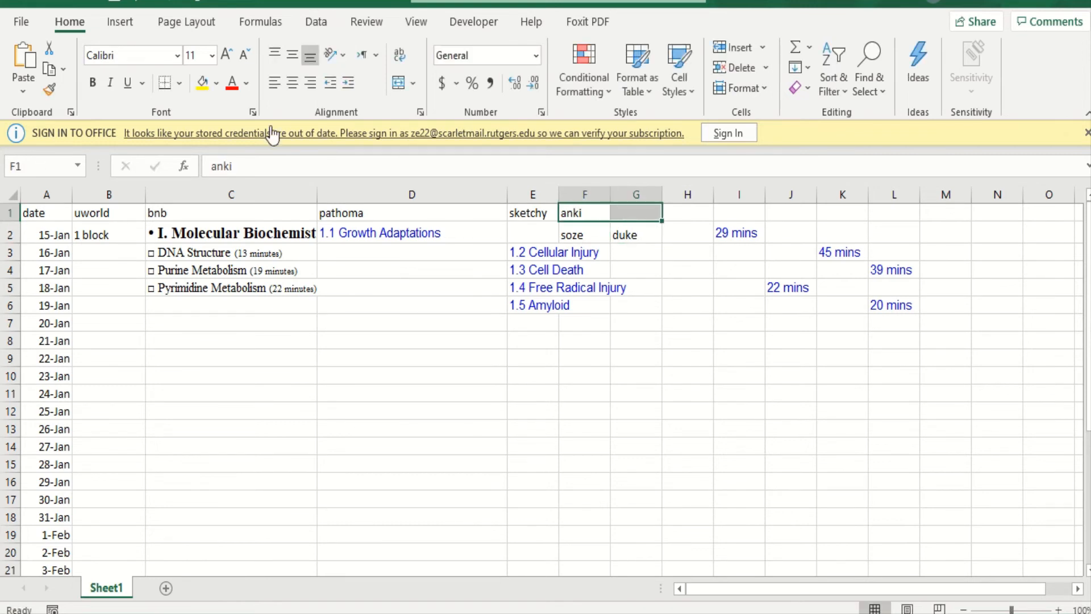
left_click(399, 83)
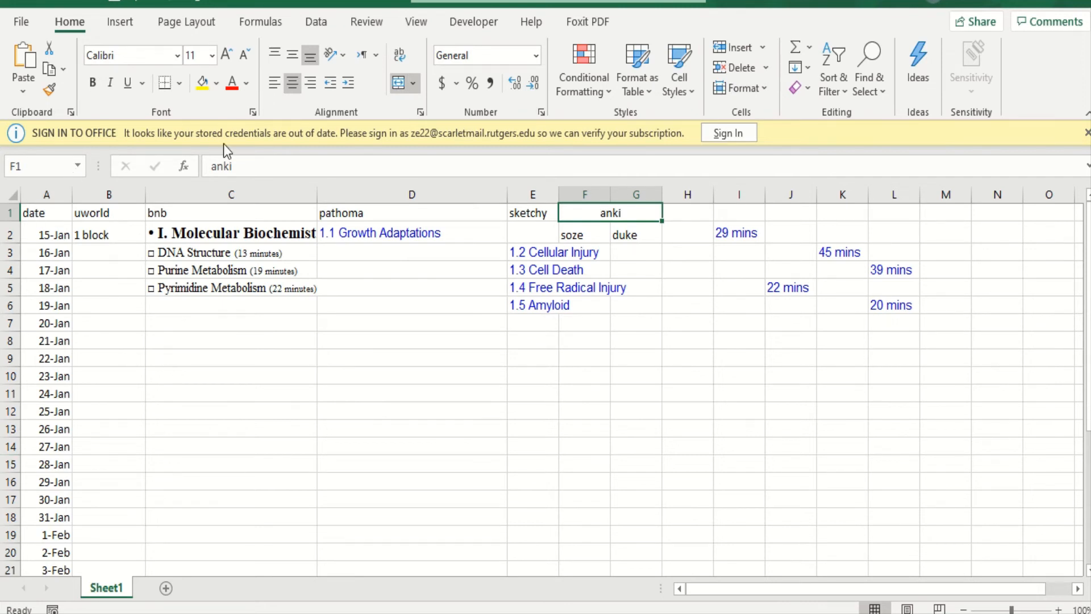
mouse_move(533, 613)
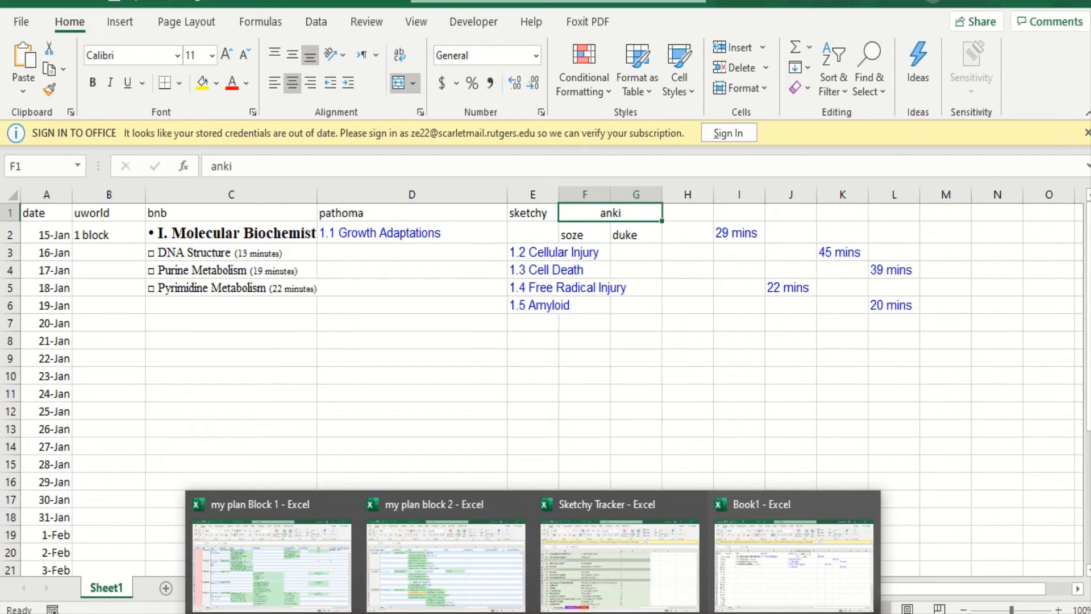
left_click(119, 232)
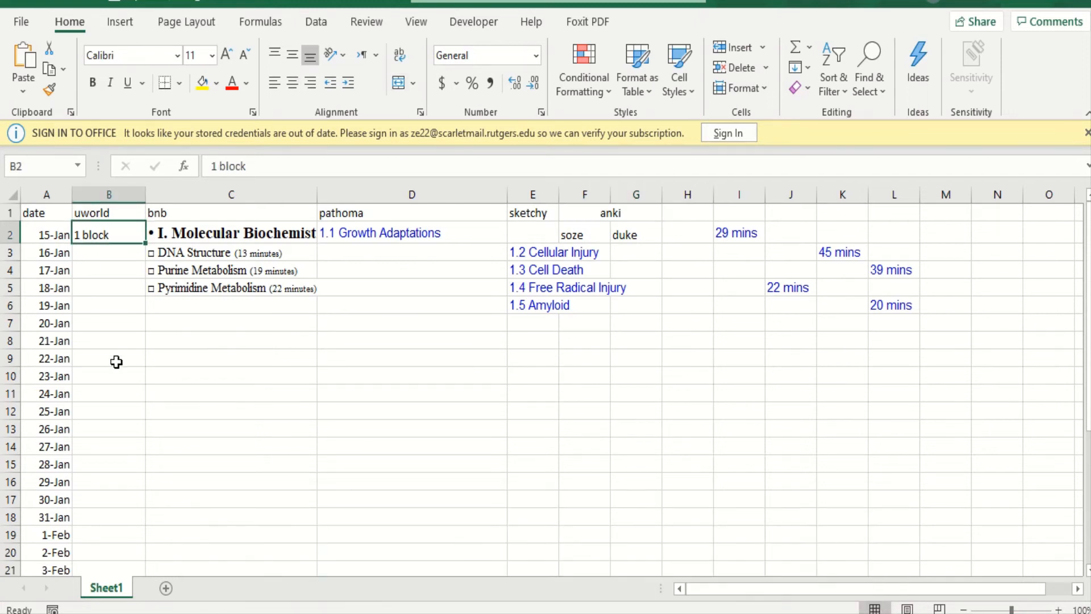
left_click(110, 327)
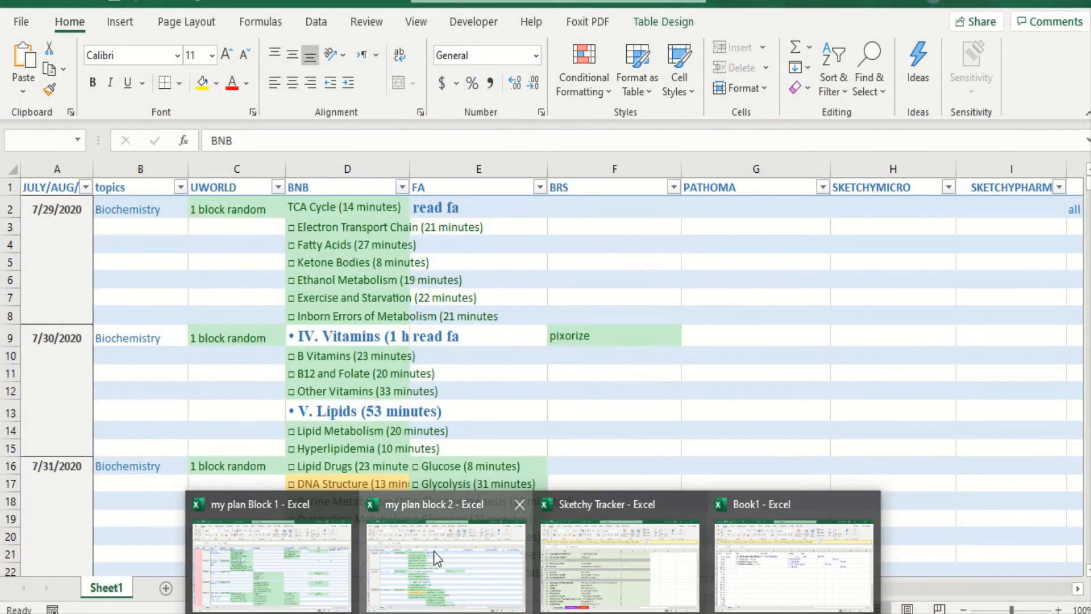
- Switch to the my plan block 2 workbook and review the daily topics, question blocks and video assignments from 7/29/2020 to early September
left_click(435, 551)
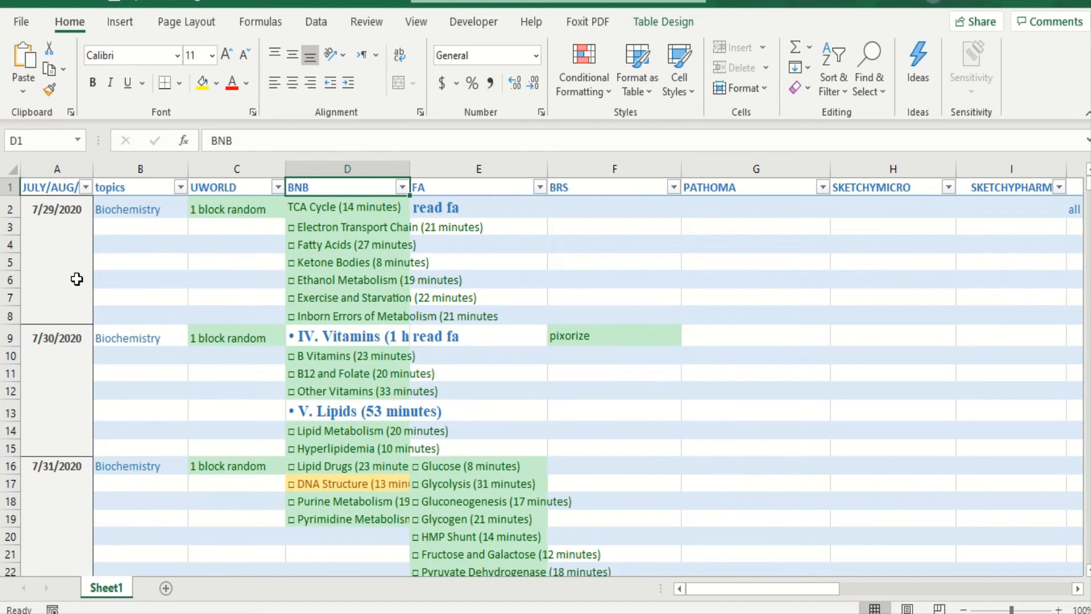
scroll(216, 350, "down", 9)
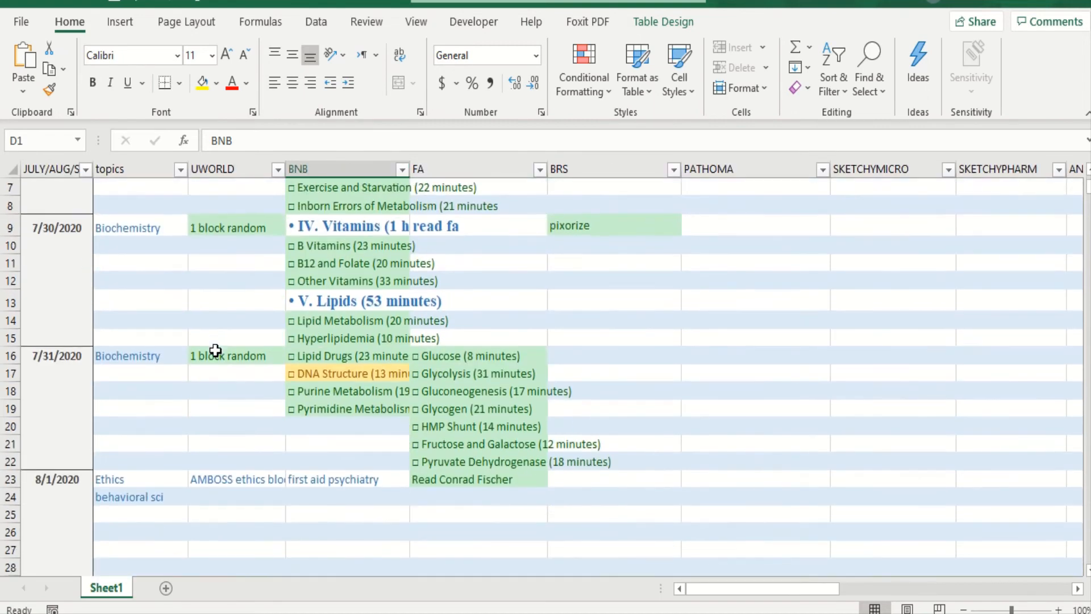
scroll(215, 351, "down", 2)
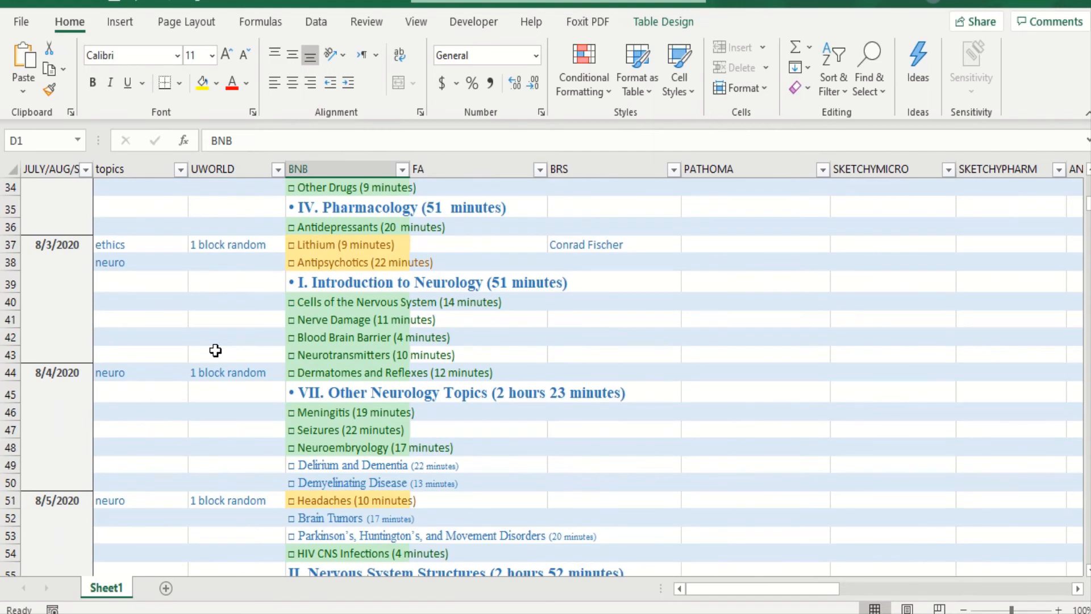
scroll(215, 351, "down", 10)
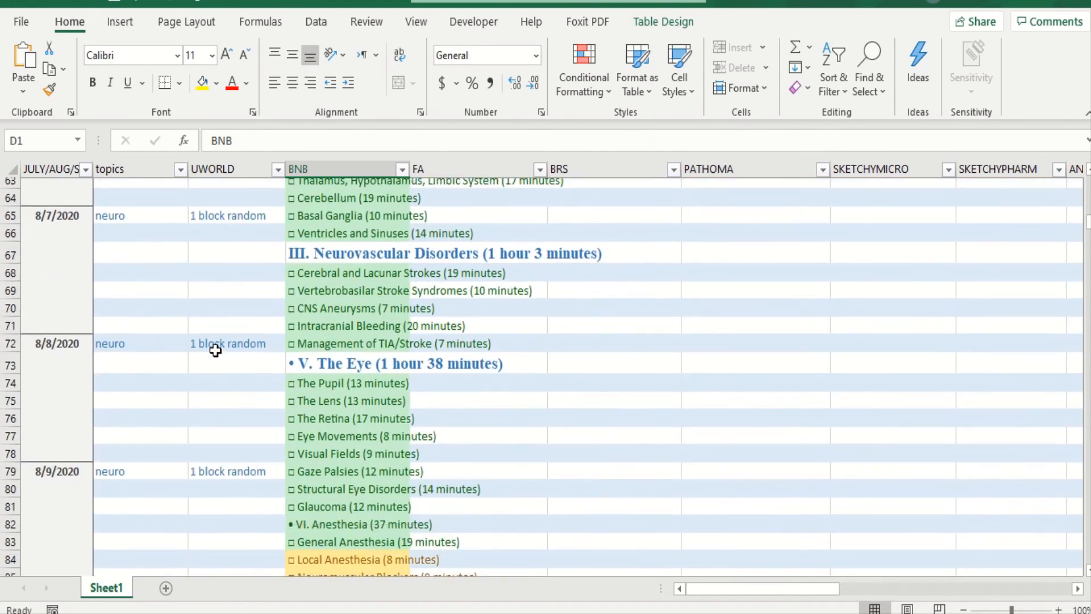
scroll(216, 350, "down", 2)
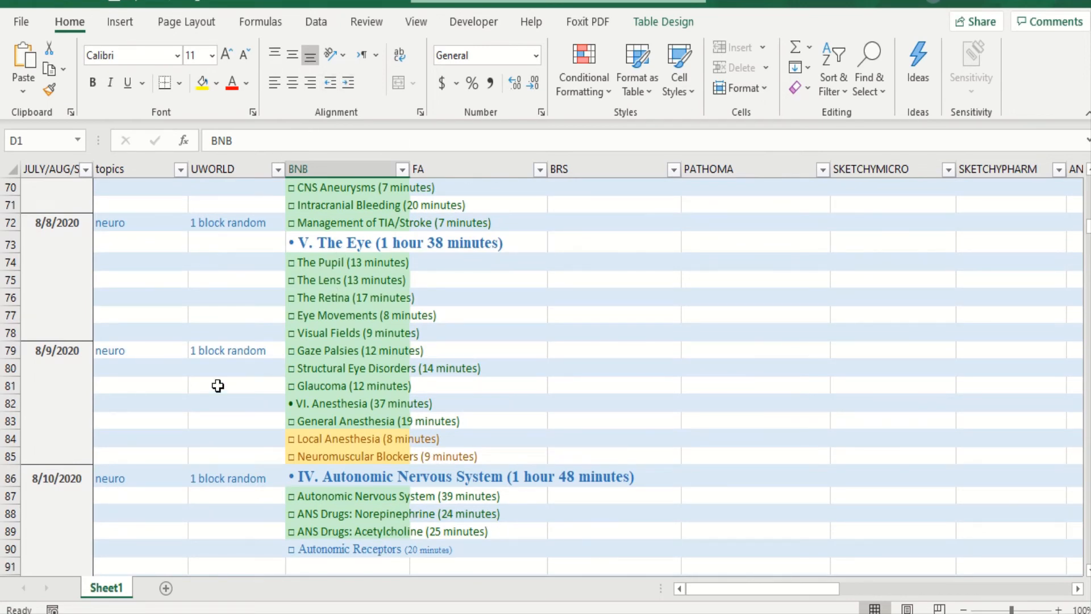
scroll(217, 386, "down", 5)
scroll(218, 386, "down", 8)
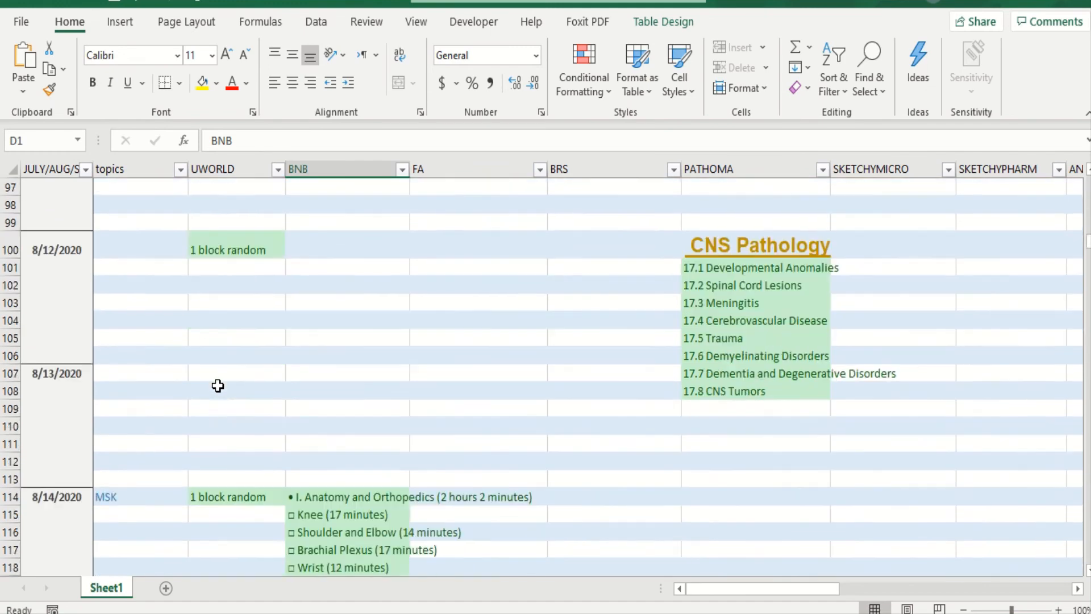
scroll(218, 386, "down", 9)
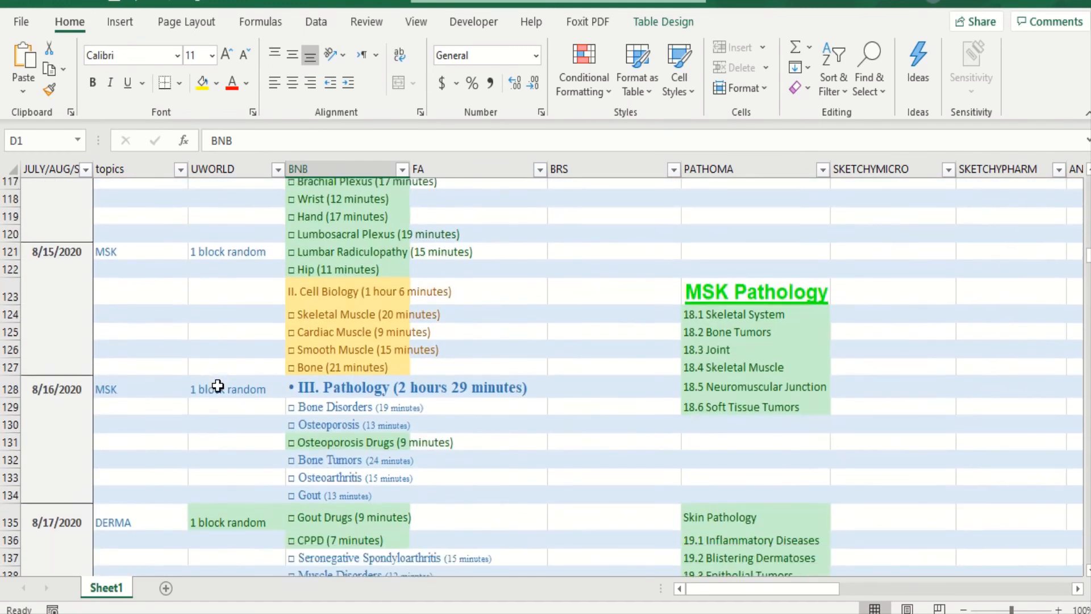
scroll(218, 386, "down", 5)
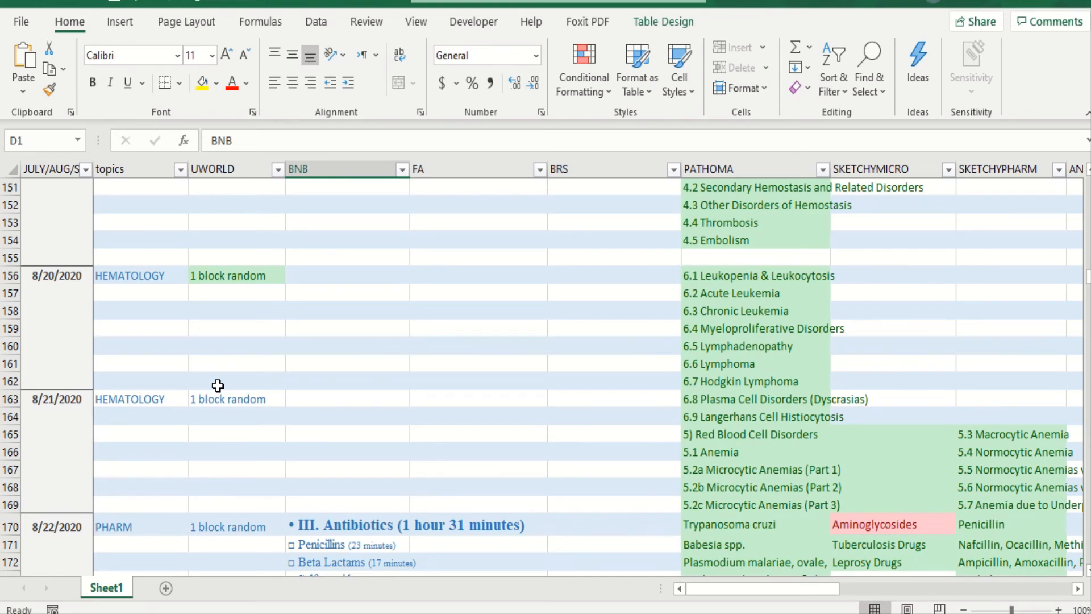
scroll(217, 385, "down", 12)
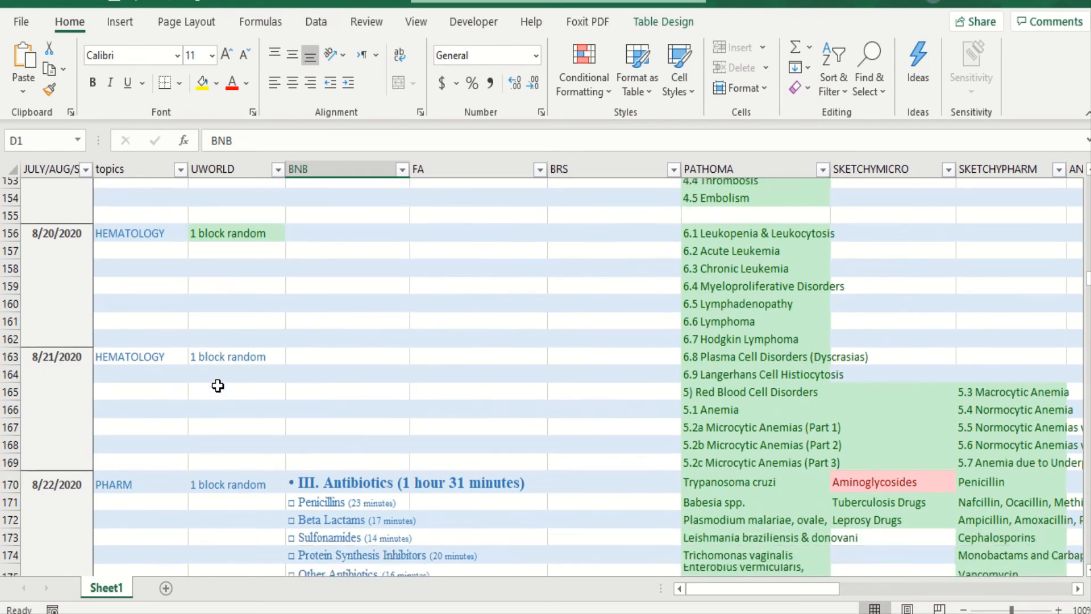
scroll(218, 385, "down", 13)
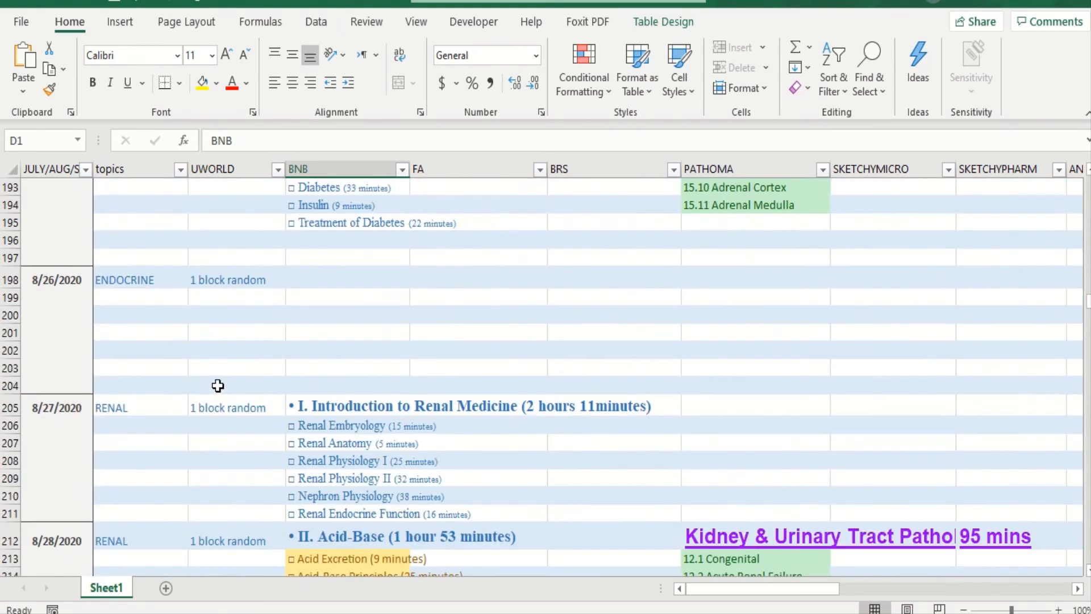
scroll(218, 386, "down", 8)
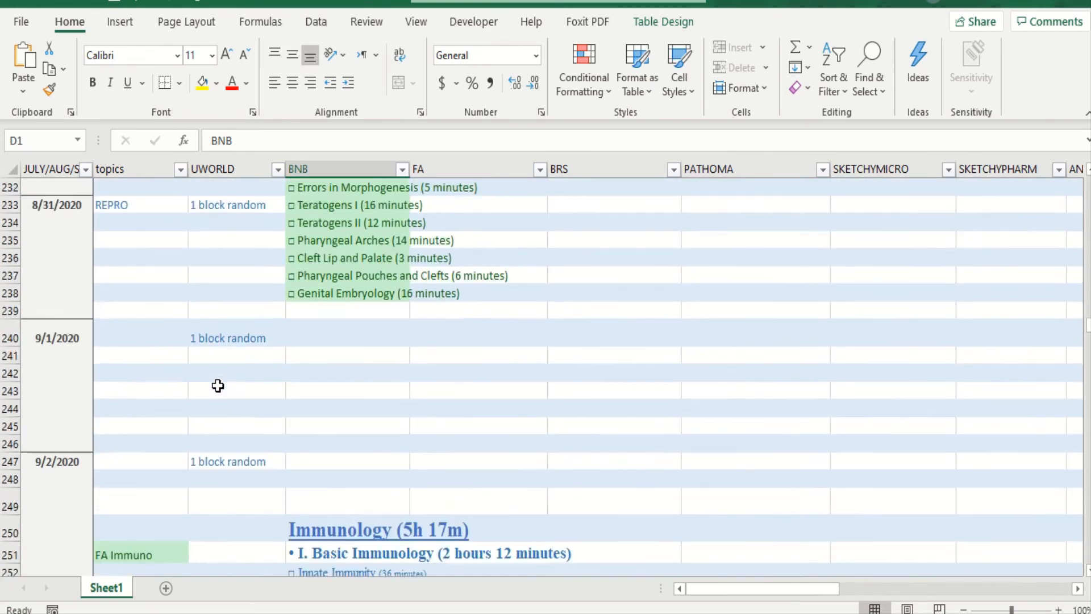
scroll(217, 385, "down", 2)
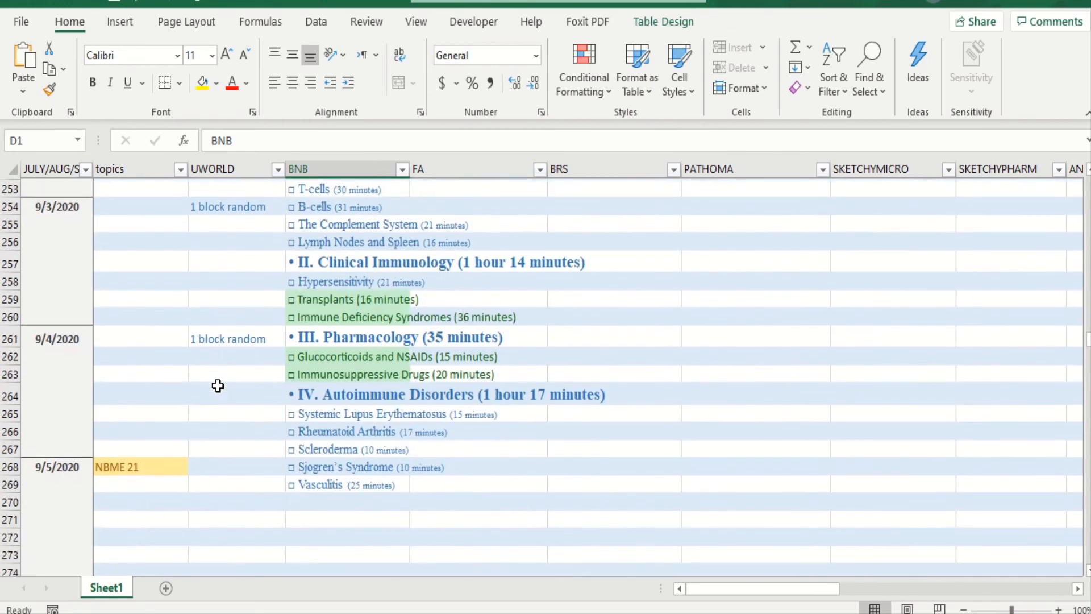
- Examine the highlighted and unhighlighted Immunology videos under BNB, and the topics entry for the 9/5/2020 practice exam day
scroll(218, 385, "up", 2)
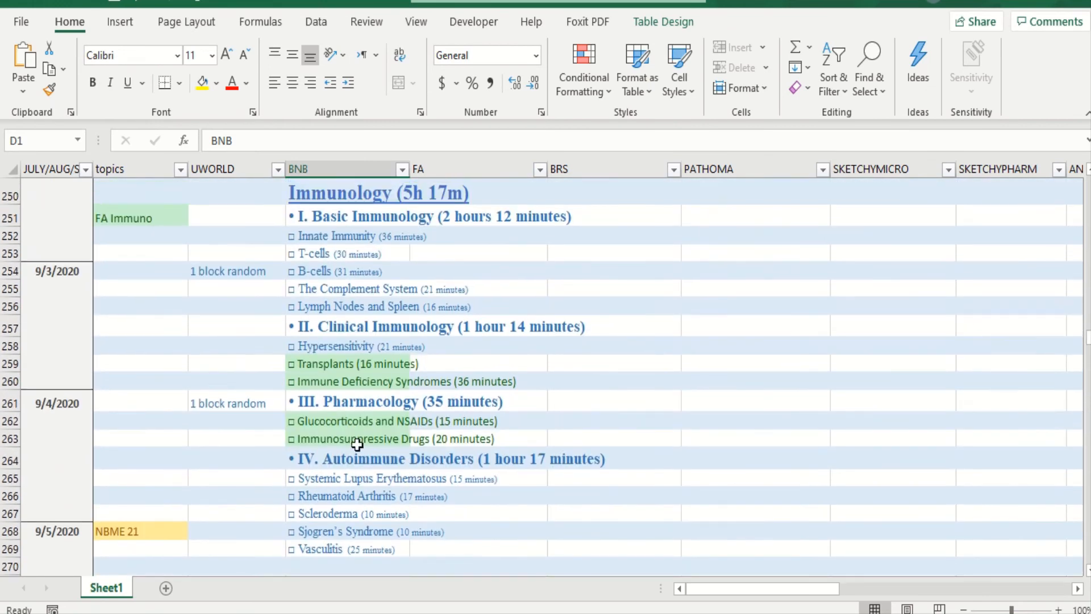
left_click(331, 362)
left_click(340, 384)
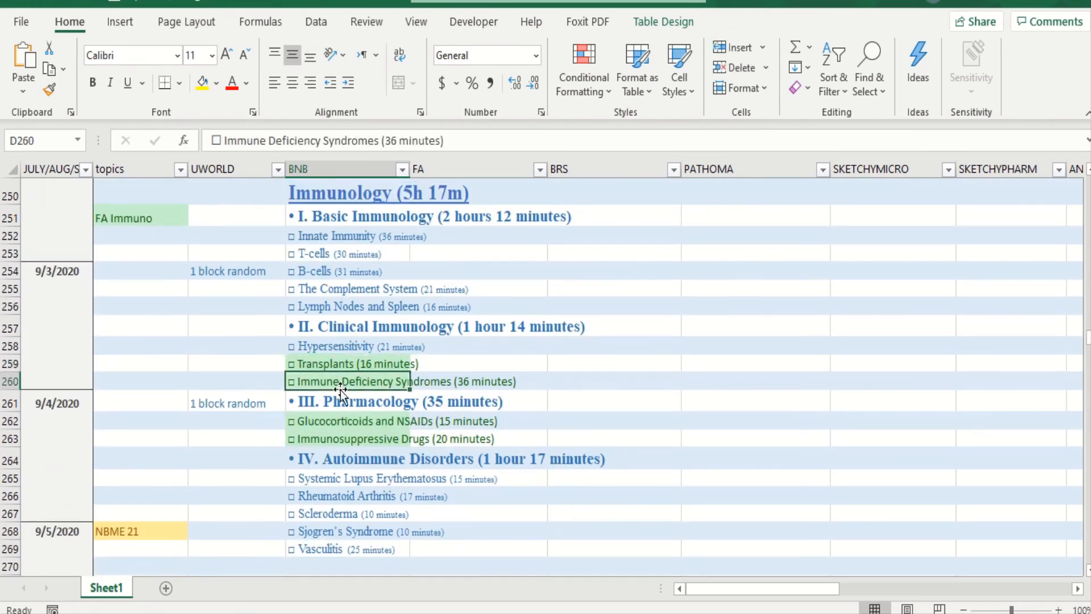
left_click(360, 429)
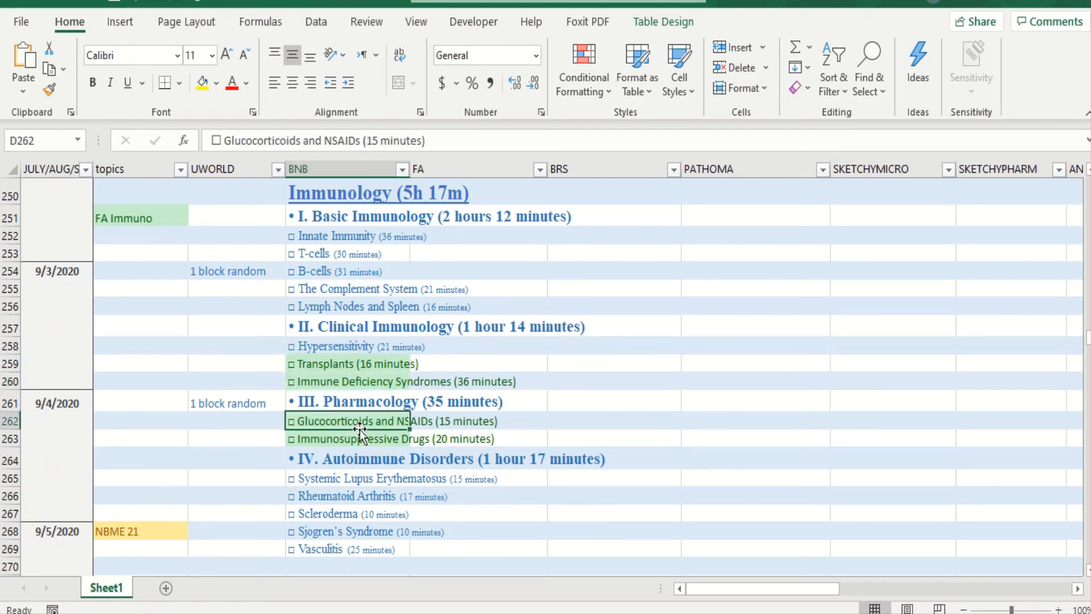
left_click(352, 378)
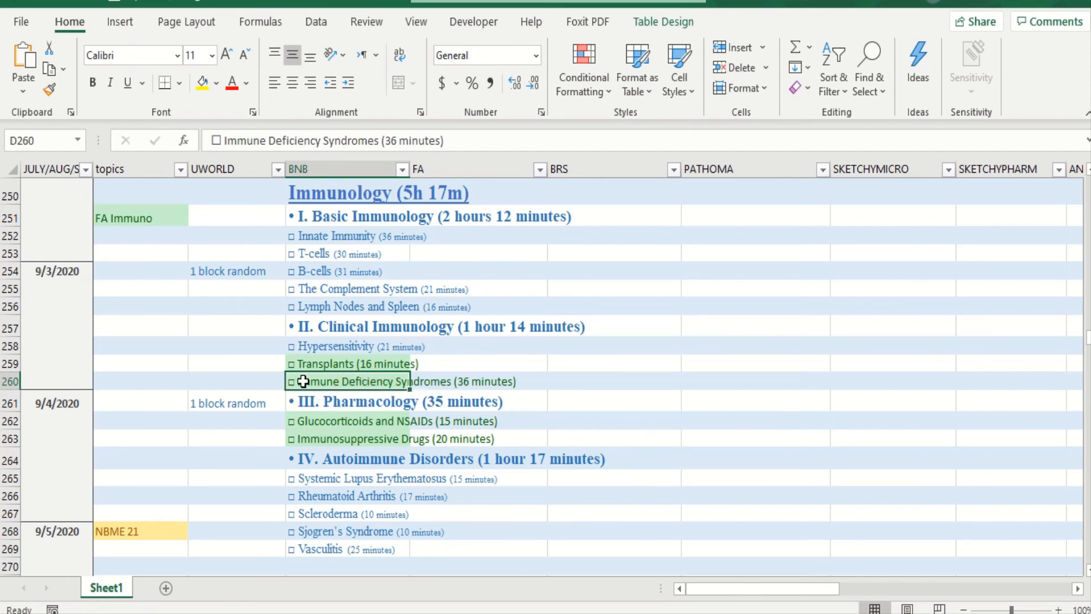
scroll(347, 477, "down", 1)
scroll(346, 476, "down", 3)
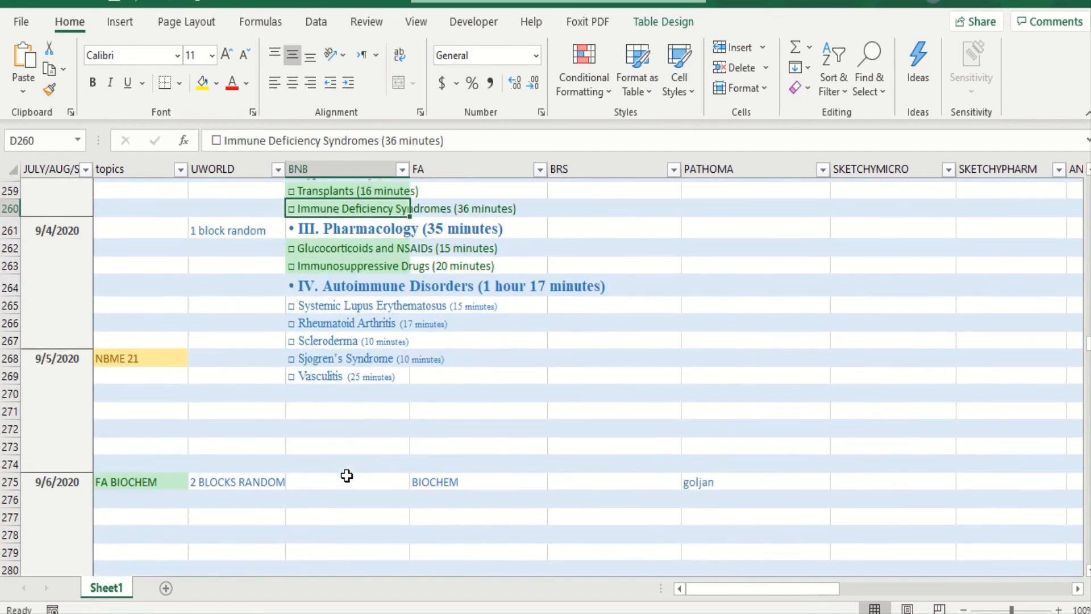
scroll(347, 476, "down", 1)
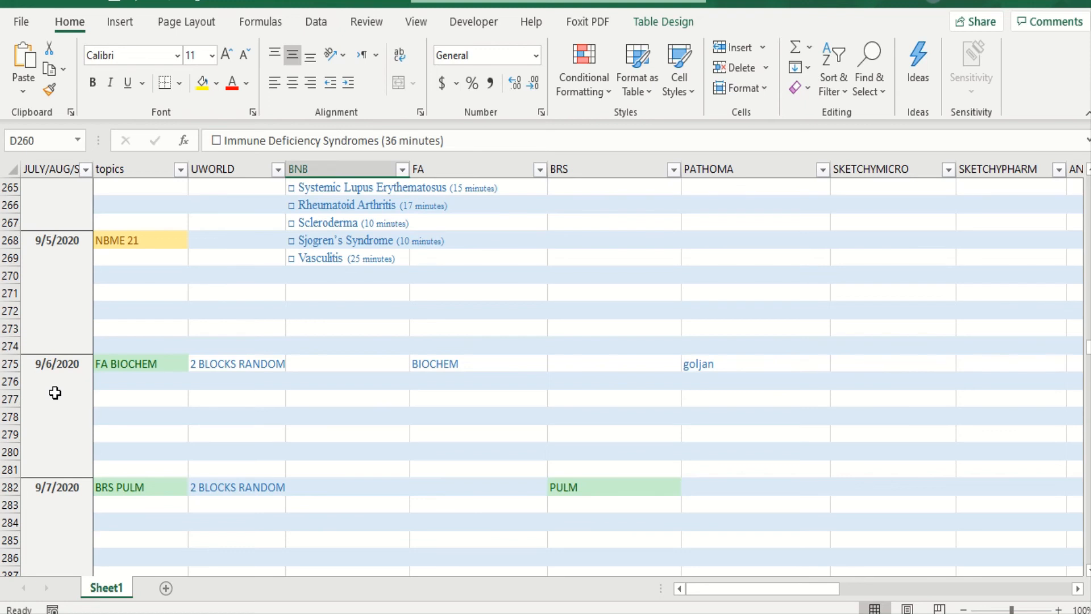
left_click(158, 247)
left_click(152, 307)
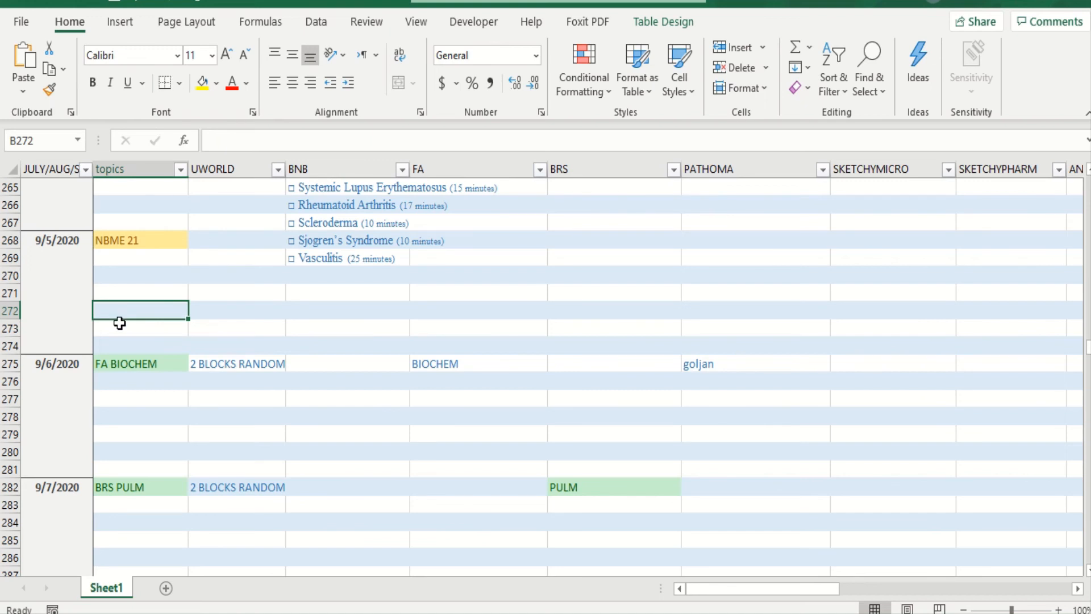
- Review the revision entries from 9/6/2020 to 9/16/2020, including the pulmonary topics, UWSA 1, the acid base videos and Pathoma renal
scroll(120, 323, "down", 2)
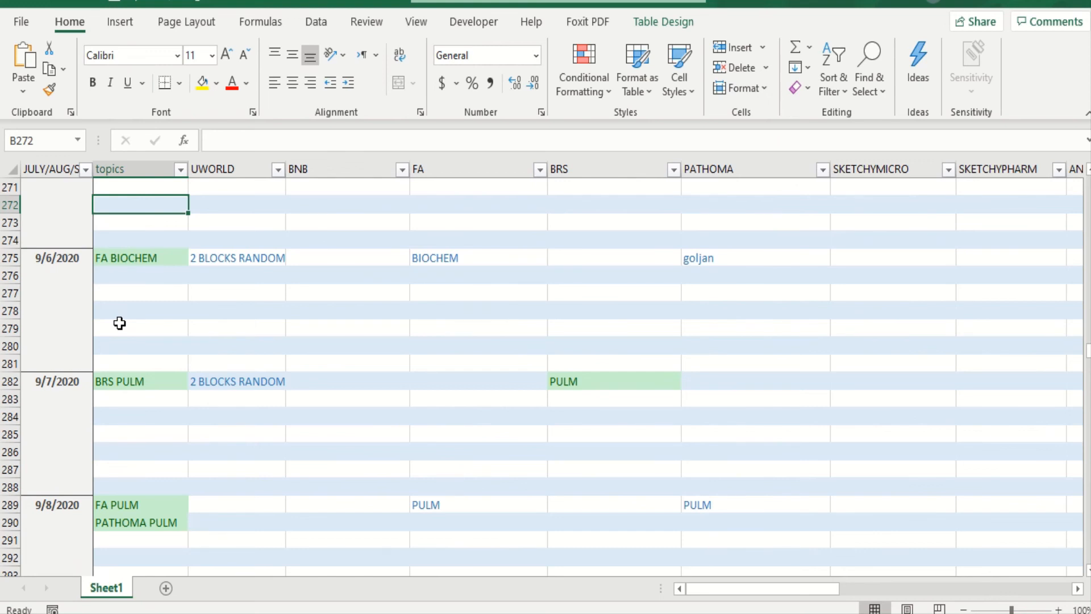
scroll(119, 322, "down", 5)
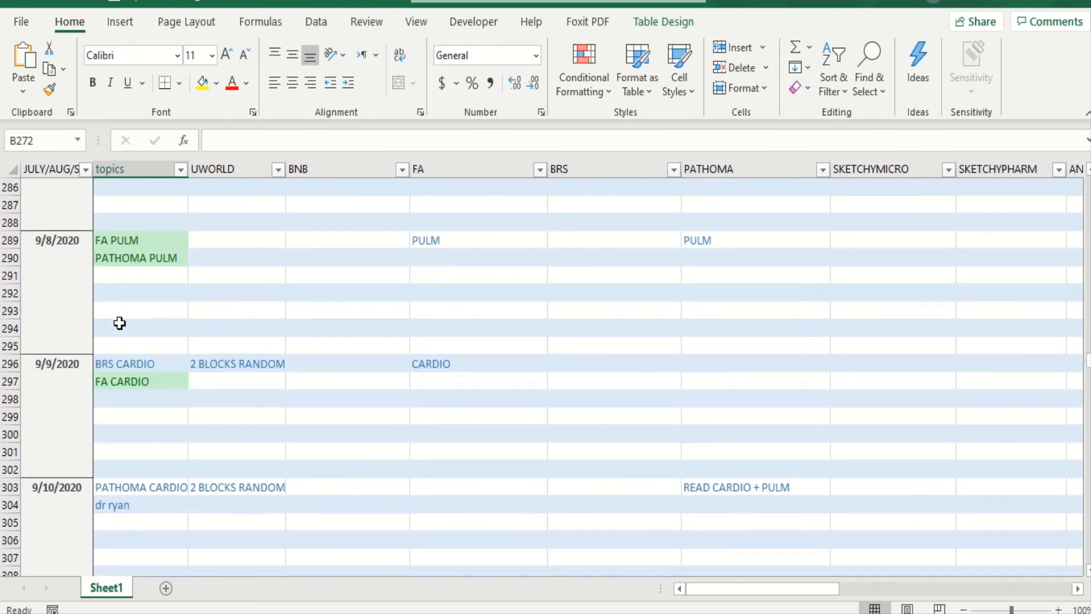
scroll(120, 323, "down", 1)
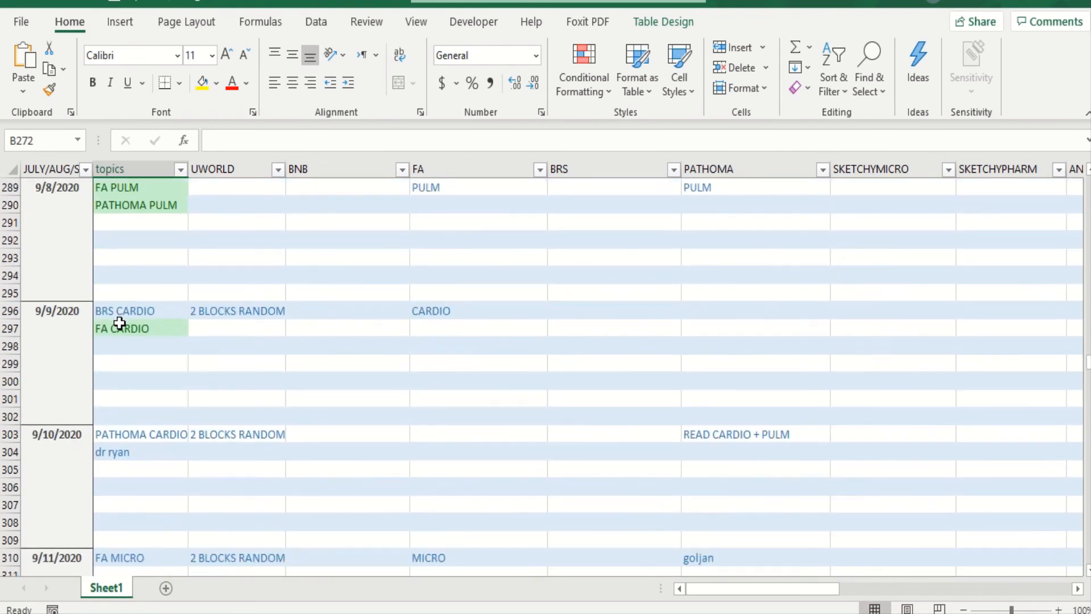
left_click(131, 187)
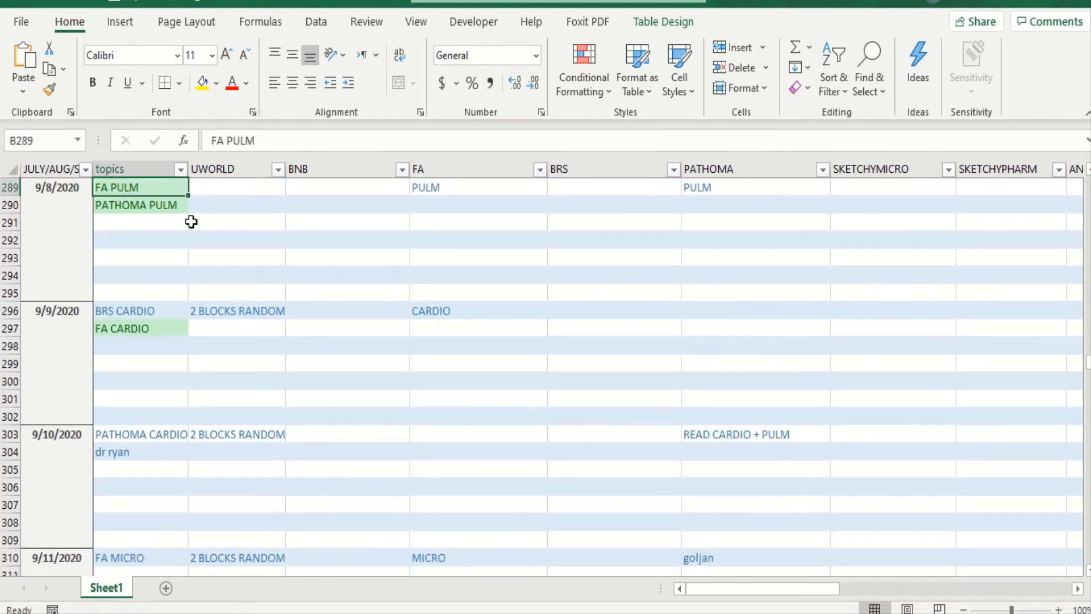
scroll(191, 221, "down", 4)
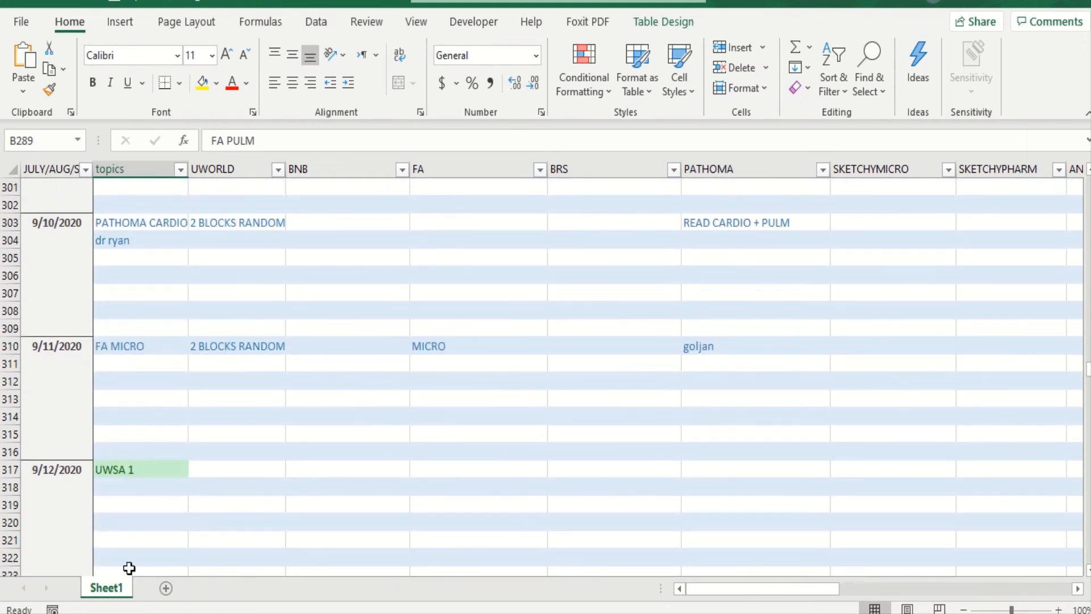
left_click(167, 470)
scroll(166, 469, "down", 6)
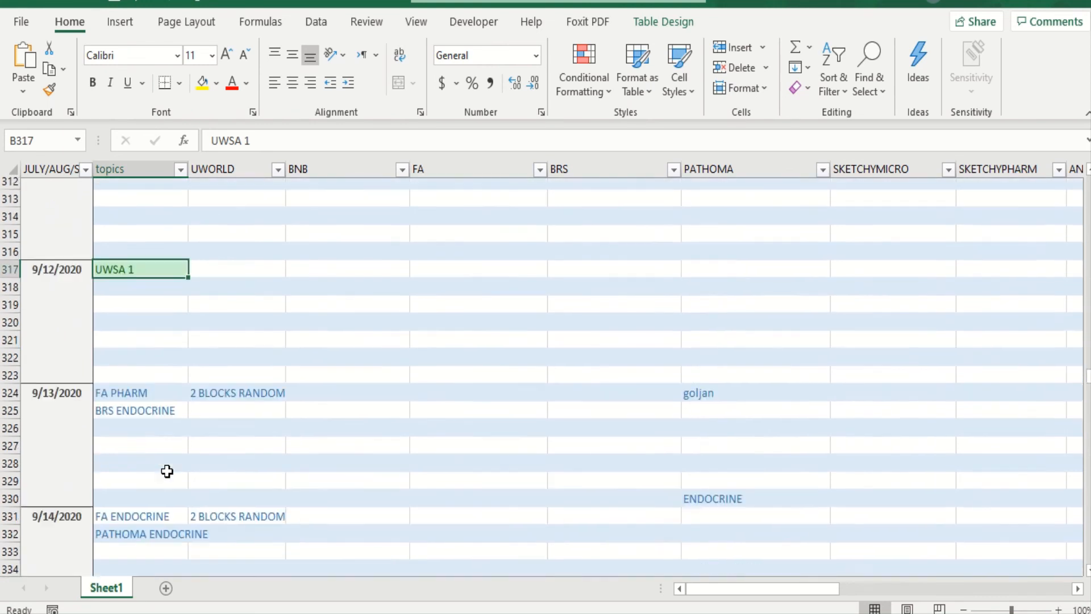
scroll(167, 466, "down", 6)
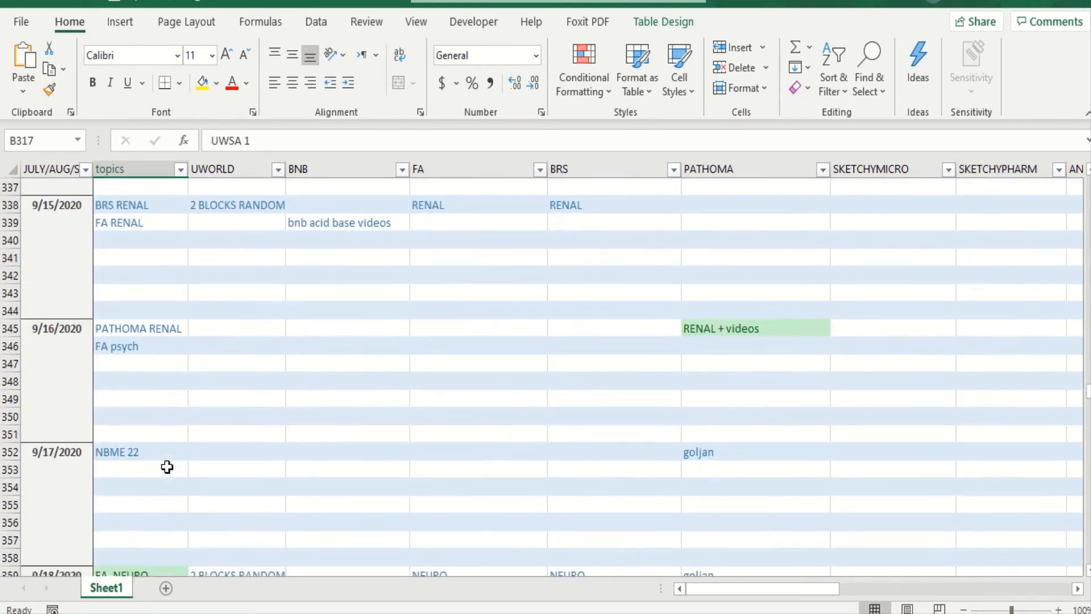
left_click(347, 227)
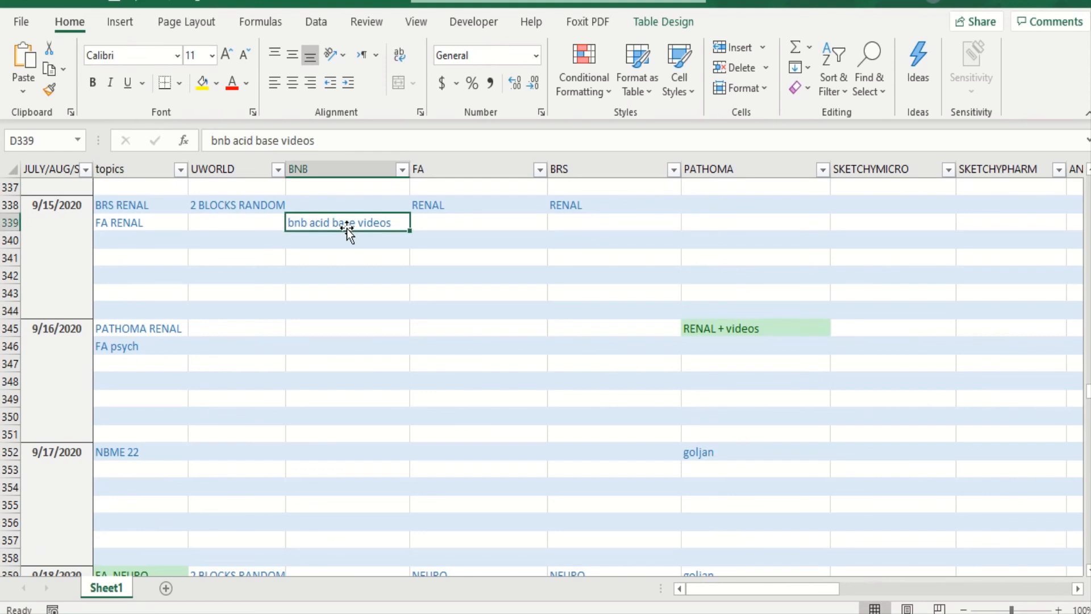
left_click(726, 331)
scroll(293, 498, "down", 2)
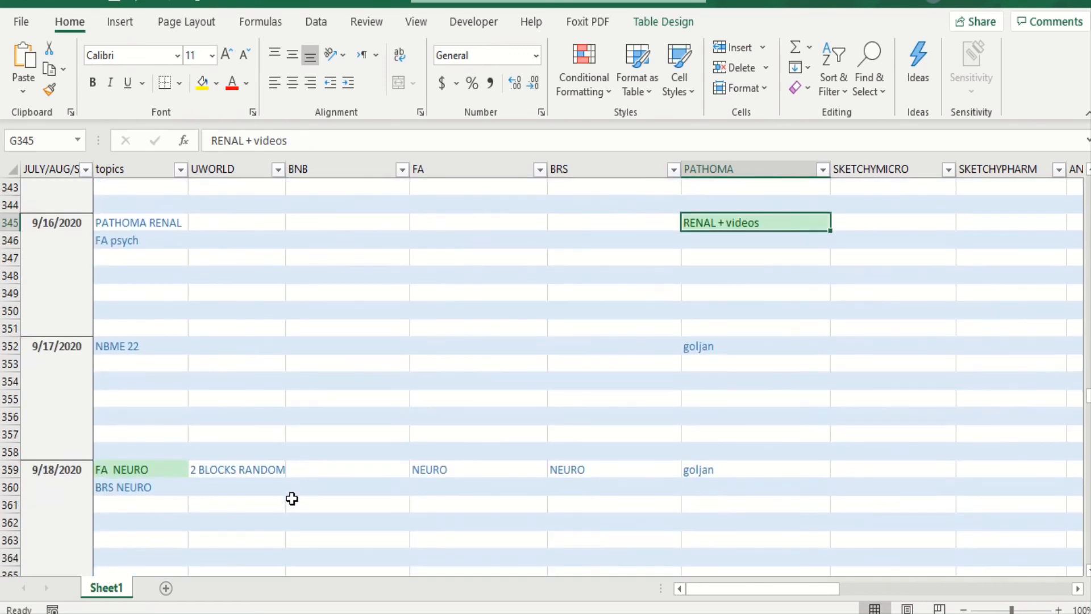
- Review the remaining plan from 9/17/2020 to 9/27/2020, checking the UWORLD blocks on 9/24 and the NBME 24 entry
scroll(292, 498, "down", 5)
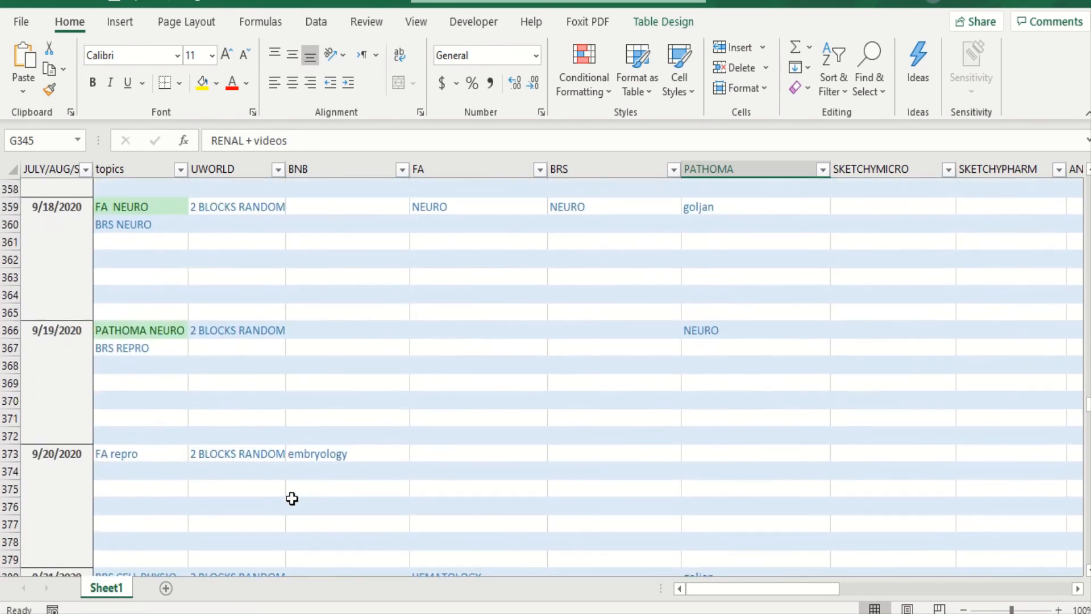
scroll(292, 498, "down", 7)
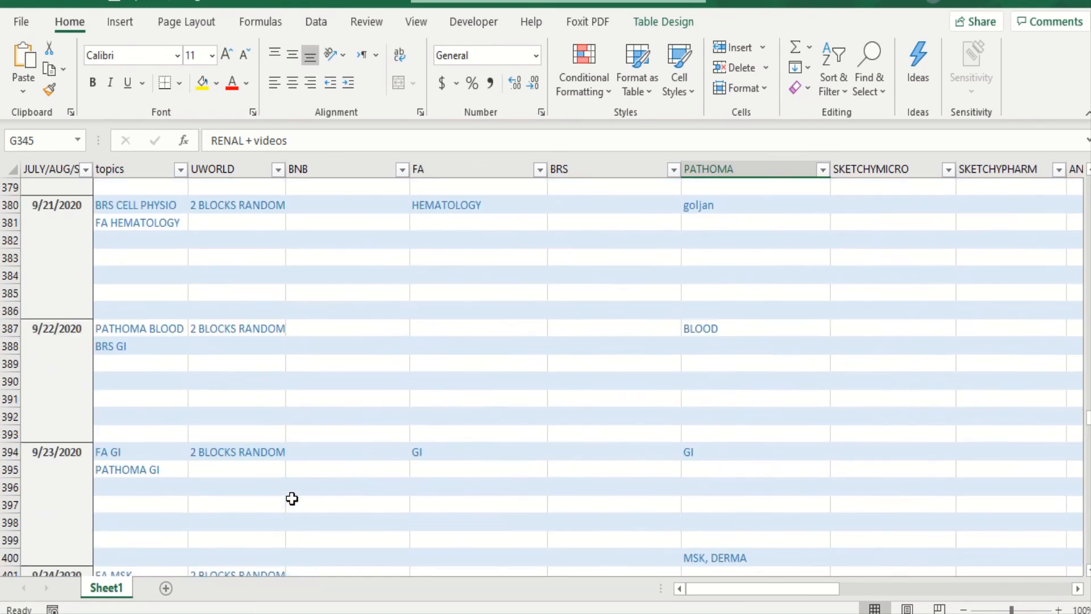
scroll(293, 498, "down", 5)
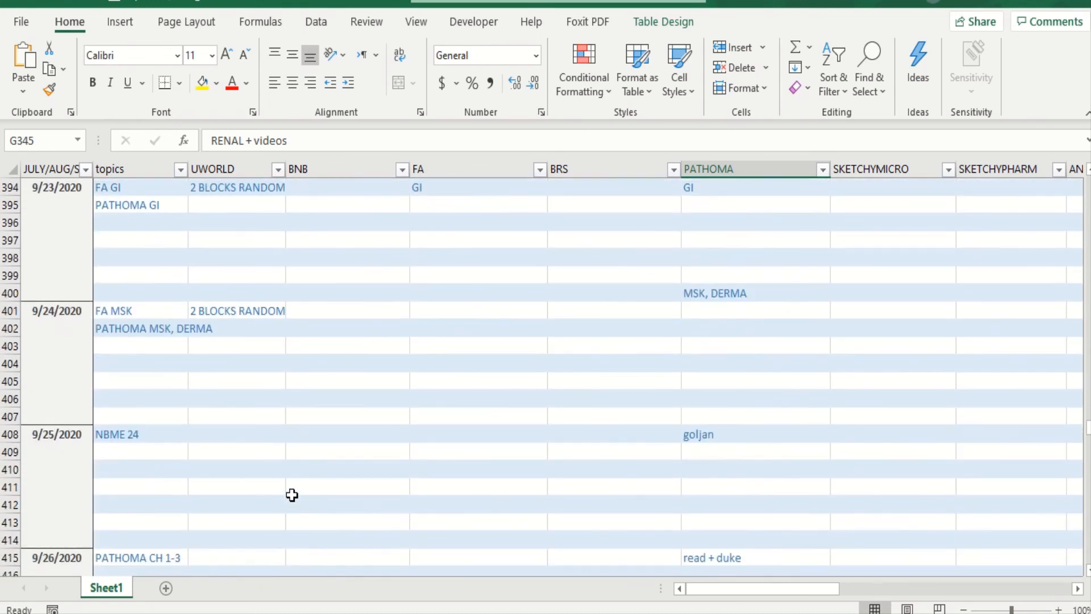
scroll(292, 495, "down", 3)
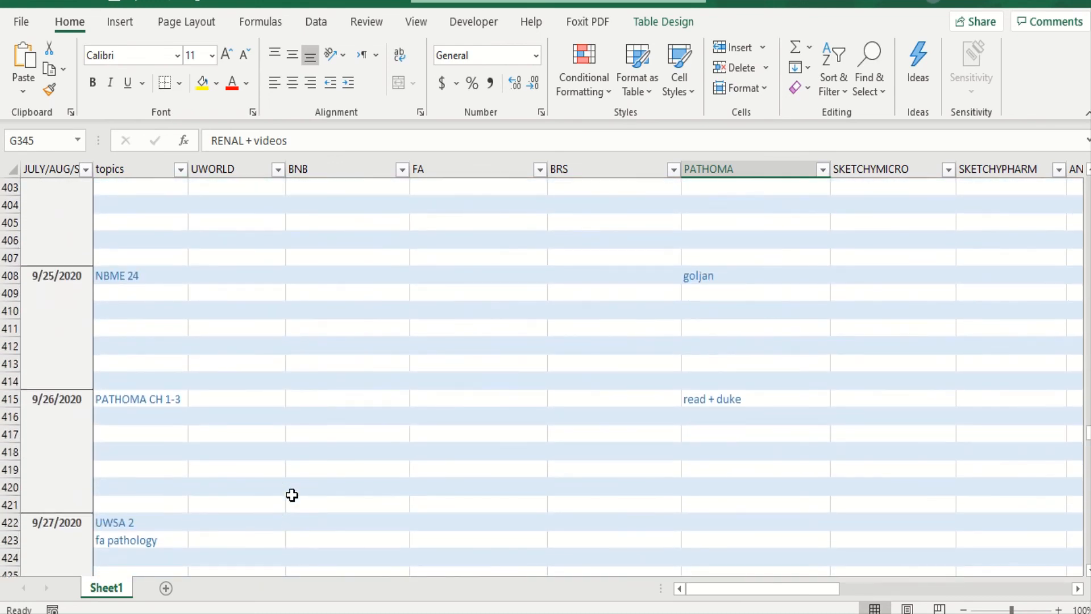
scroll(293, 495, "up", 2)
left_click(216, 260)
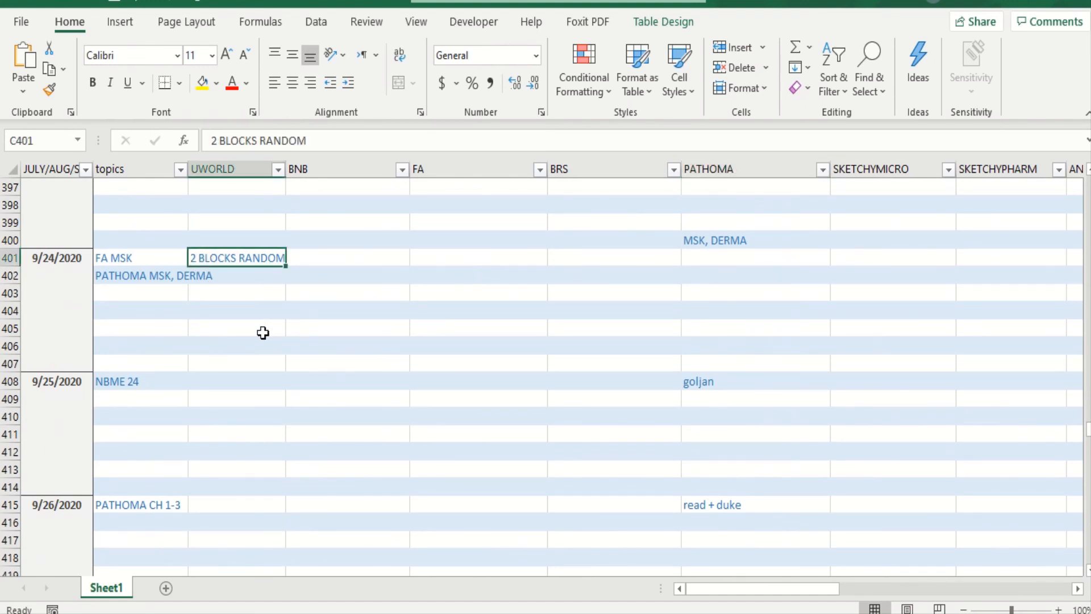
scroll(262, 332, "down", 3)
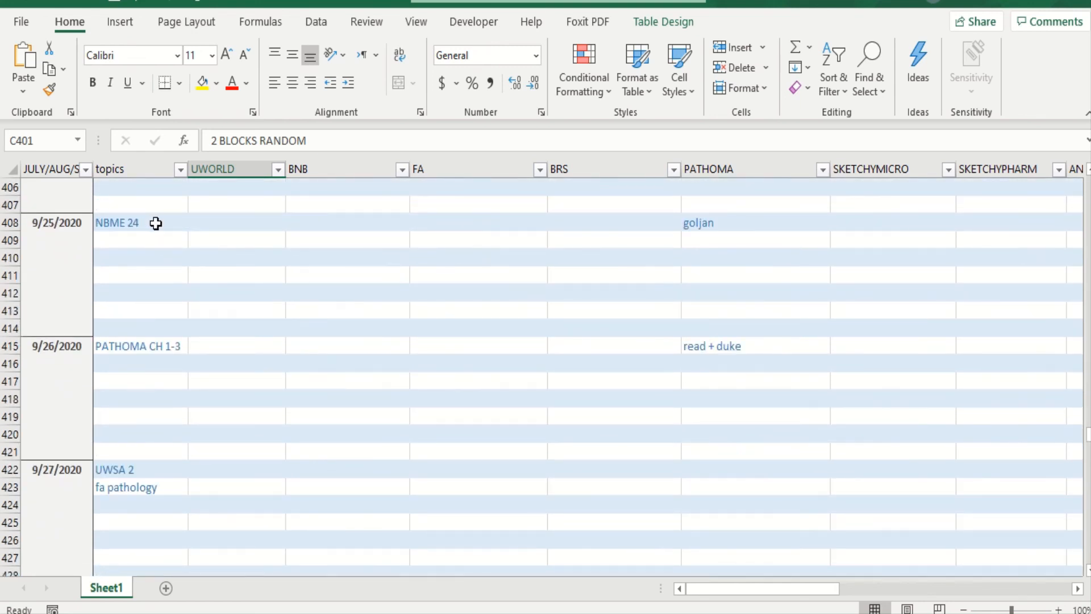
left_click(156, 223)
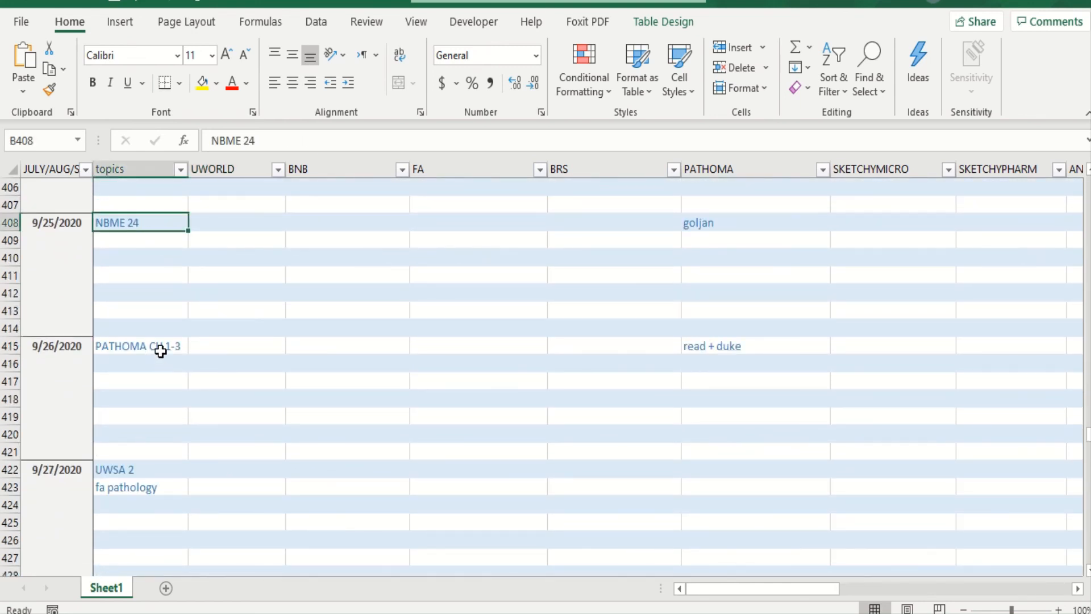
- Review the final plan entries from 9/26/2020 through the test day banner, checking PATHOMA CH 1-3, UWSA 2, fa pathology and FREE 120
left_click(142, 485)
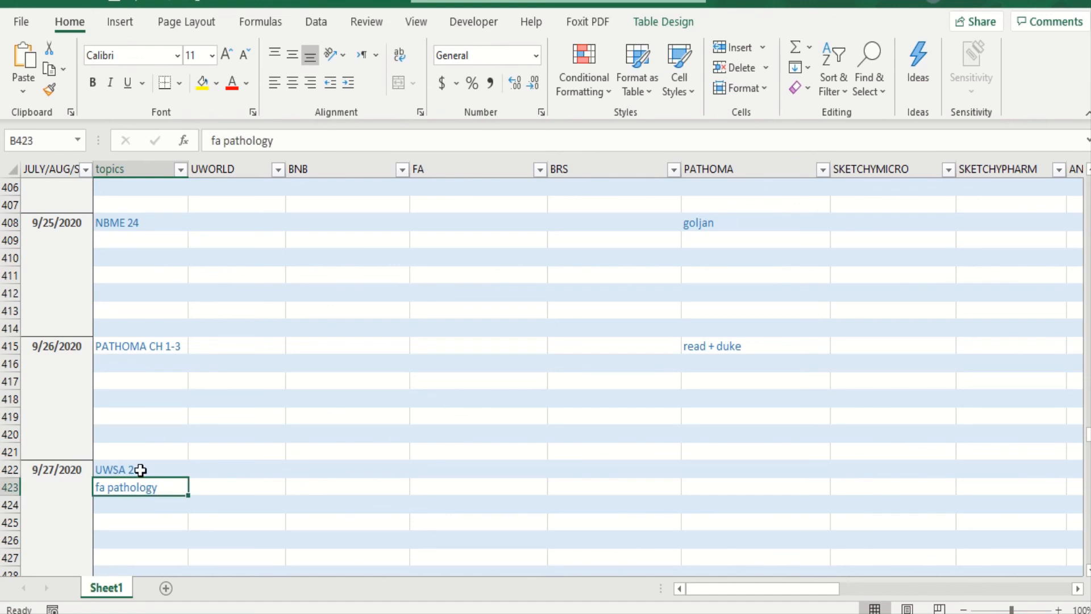
left_click(141, 470)
left_click(172, 352)
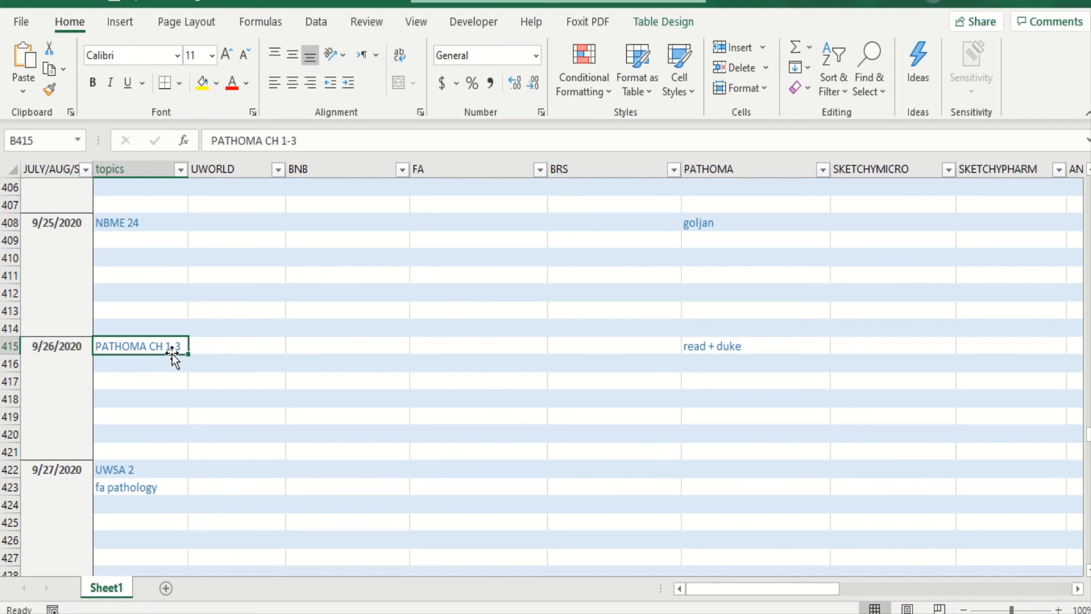
scroll(172, 353, "down", 6)
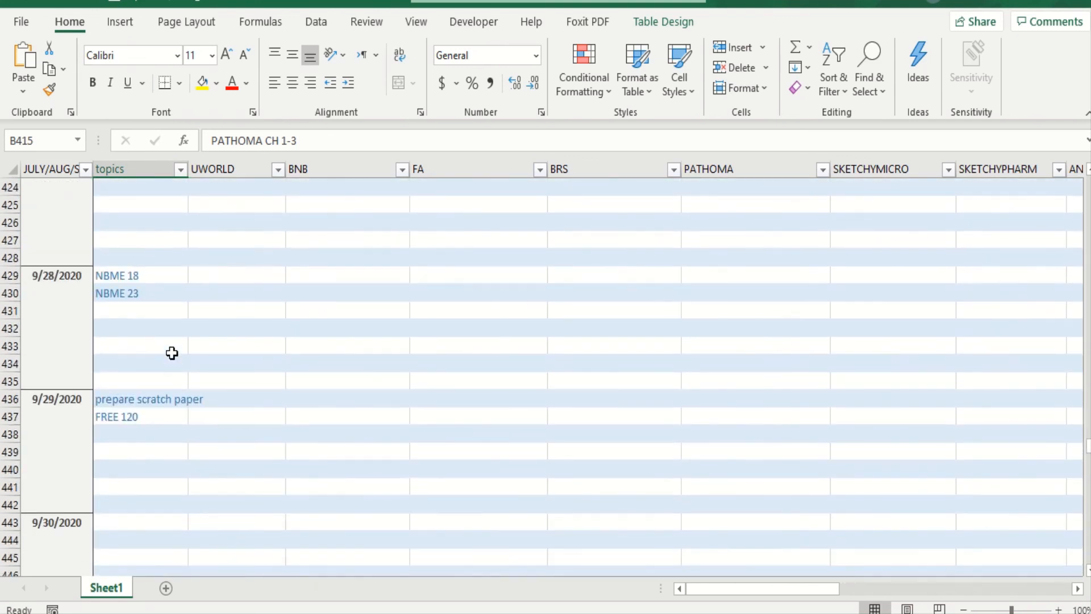
scroll(171, 353, "down", 2)
scroll(172, 353, "down", 1)
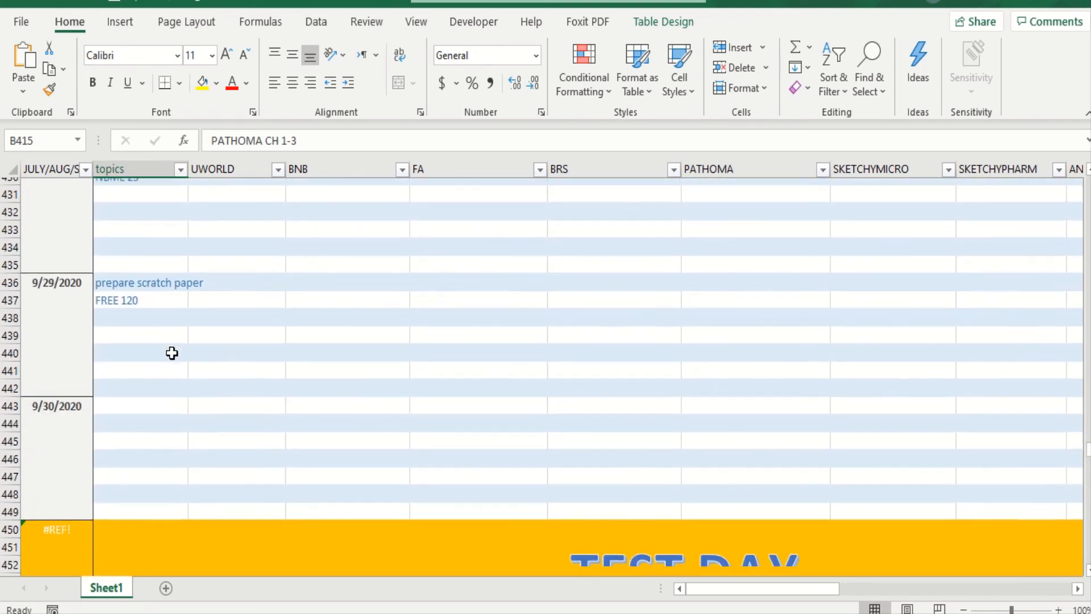
left_click(146, 259)
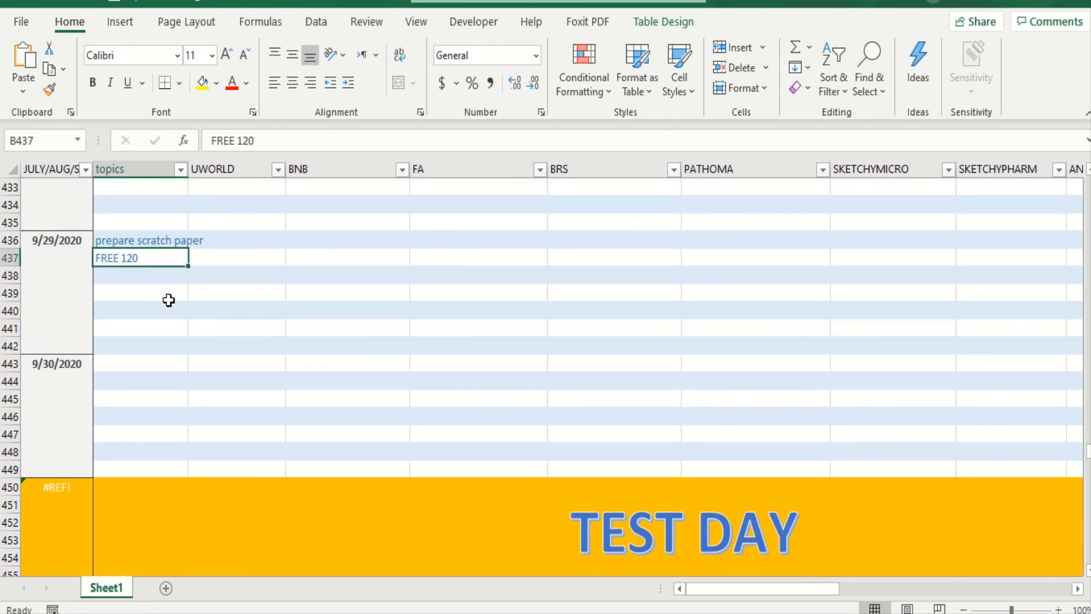
scroll(227, 402, "down", 1)
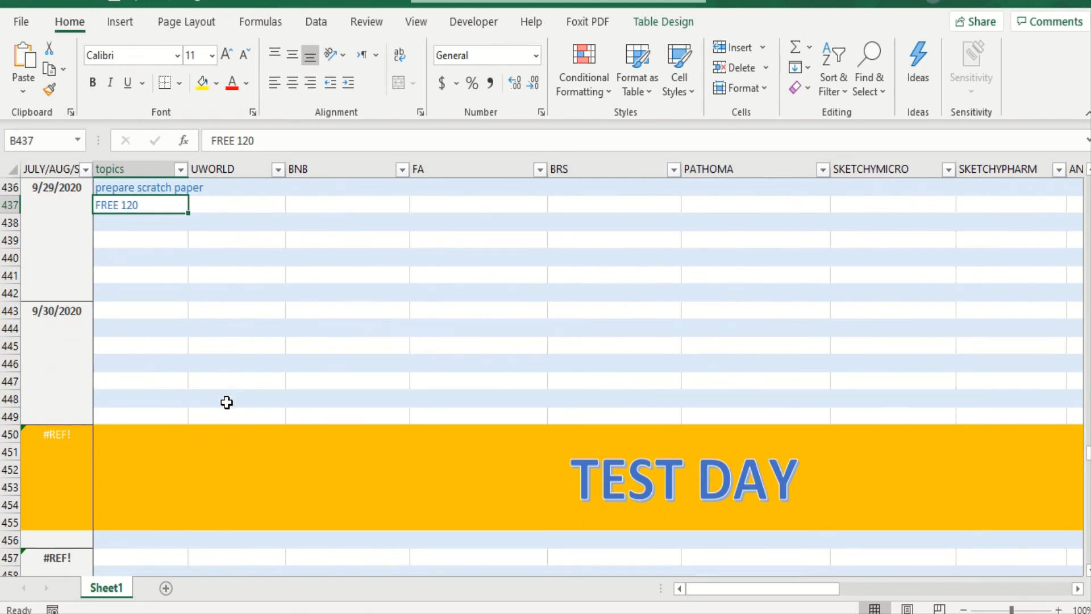
left_click(274, 459)
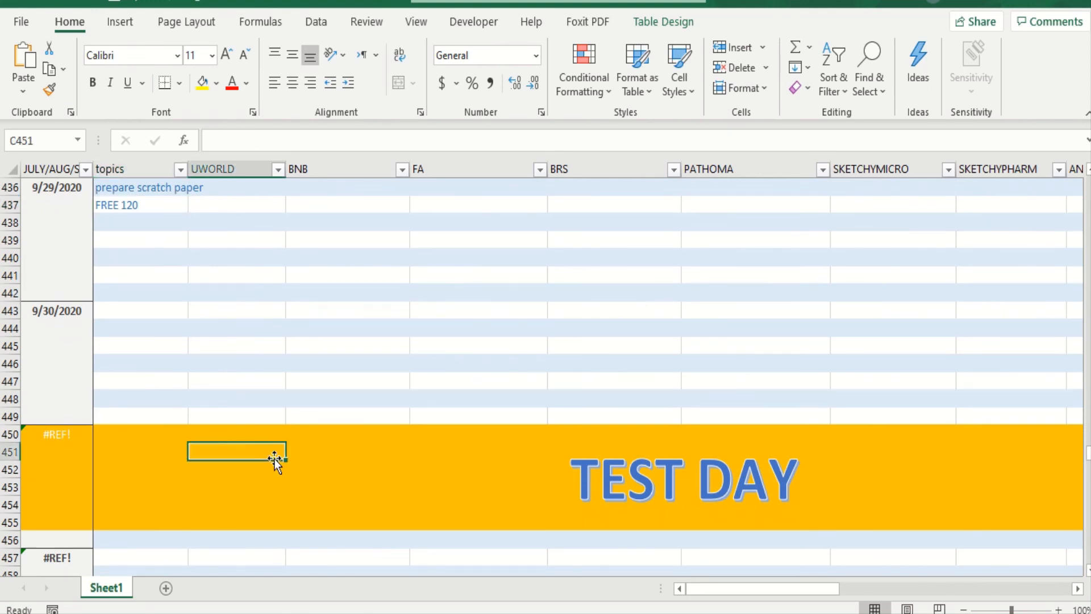